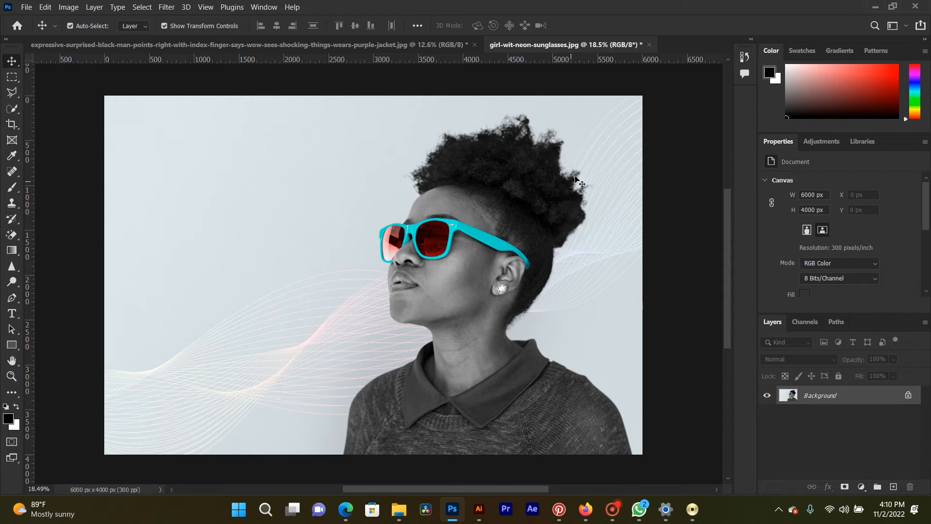
Step: Crop the sunglasses portrait closely around the woman to about 3405 × 3589 px
left_click(274, 47)
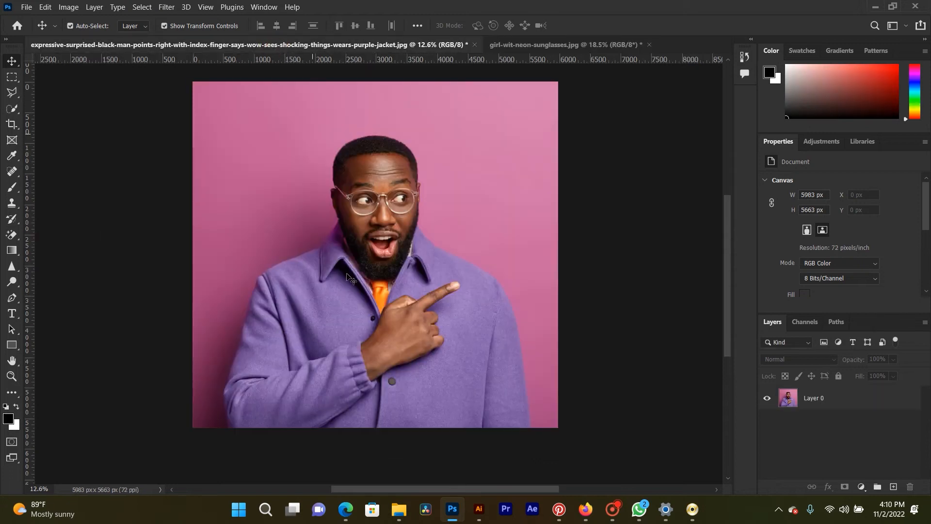
left_click(533, 45)
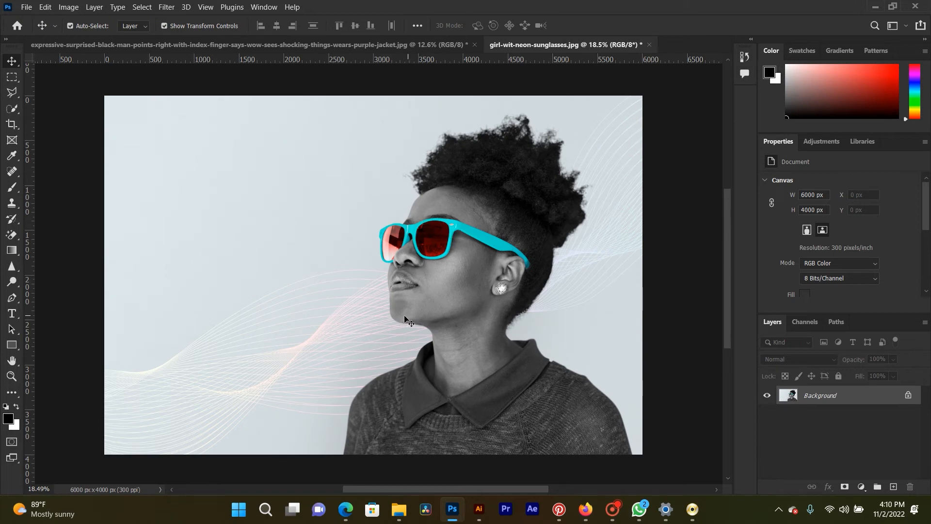
left_click(12, 124)
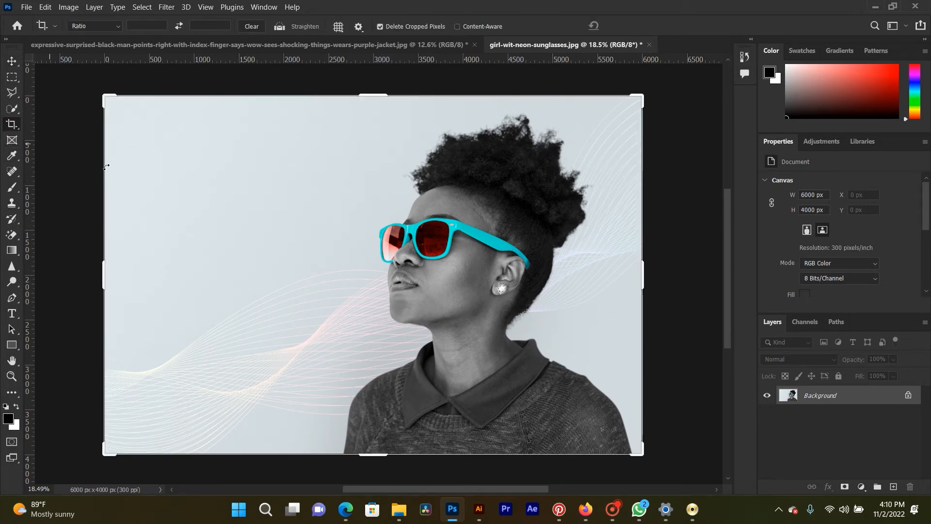
left_click_drag(105, 274, 226, 264)
left_click_drag(376, 453, 377, 446)
left_click_drag(384, 109, 388, 113)
key("Return")
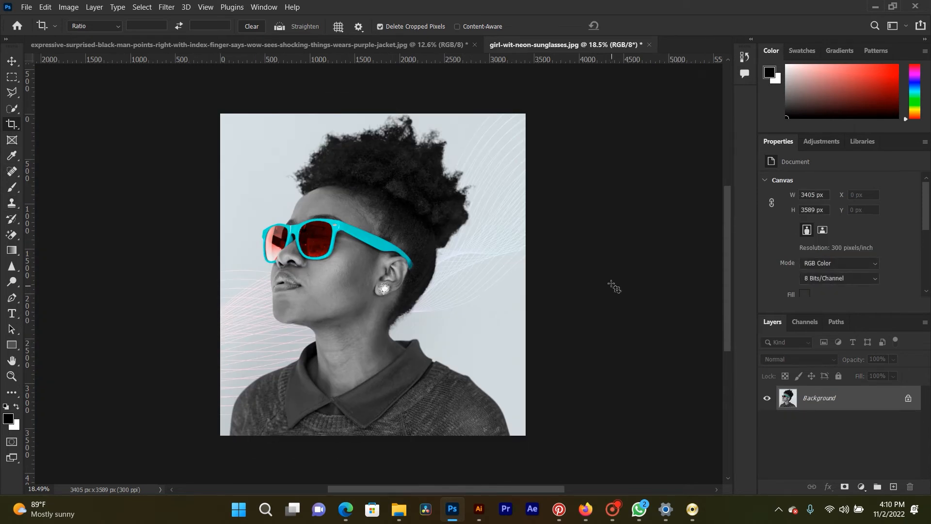
Step: Unlock the woman's background layer and add a white layer mask to it
left_click(909, 400)
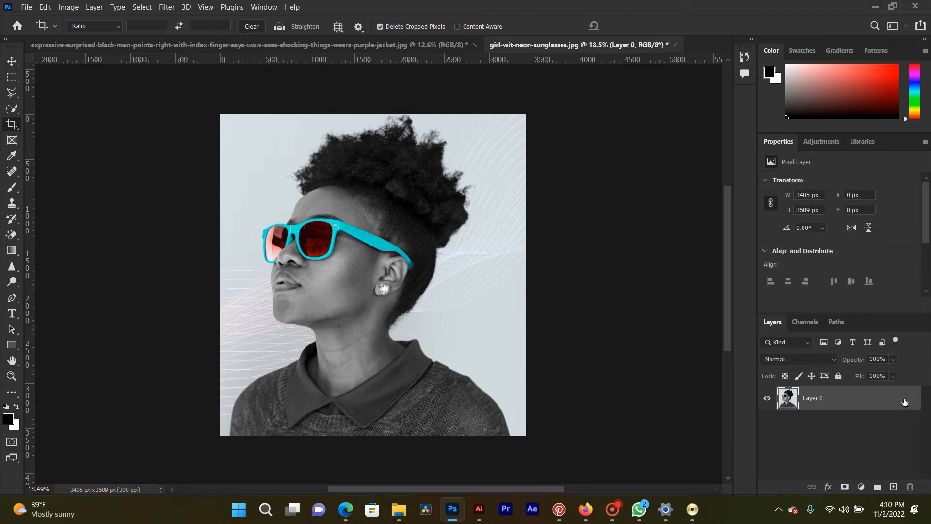
left_click(844, 486)
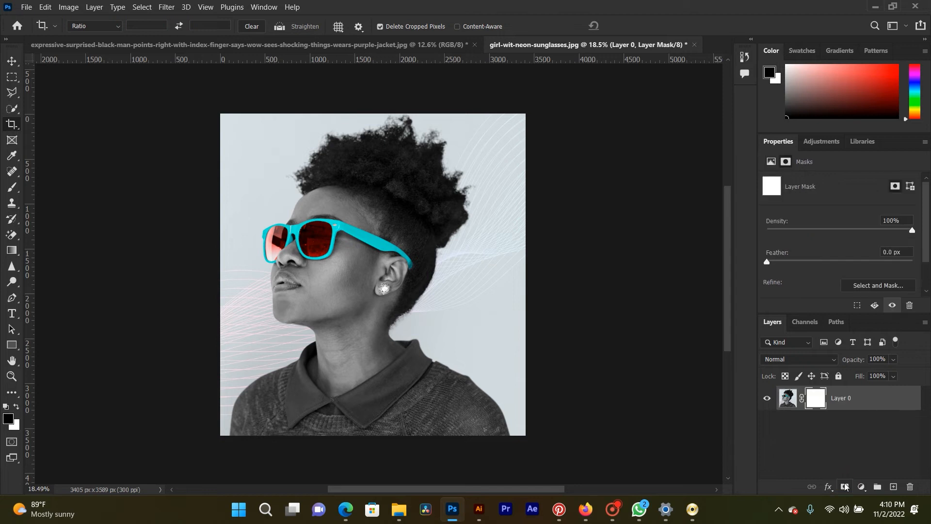
Step: Stamp a black diagonal torn strip across the woman's face on the layer mask with the 5000 px torn-paper brush
left_click(12, 192)
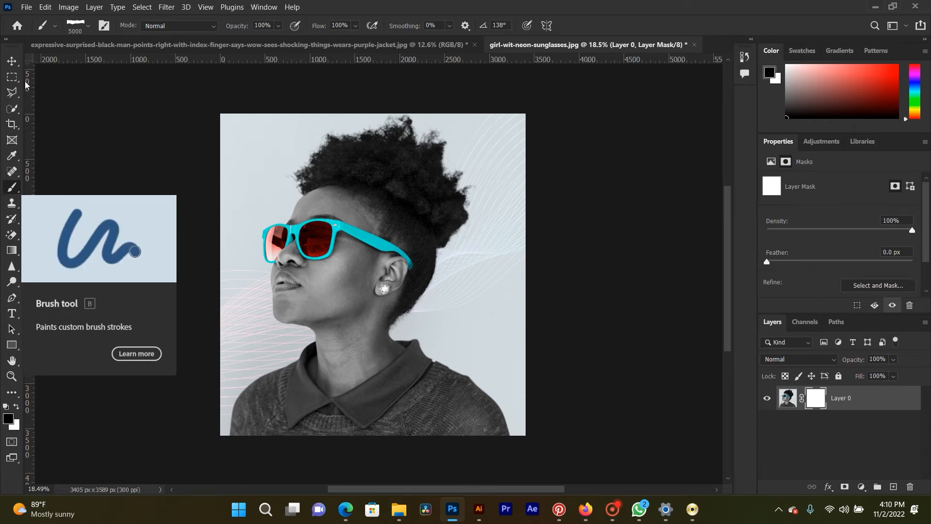
left_click(80, 25)
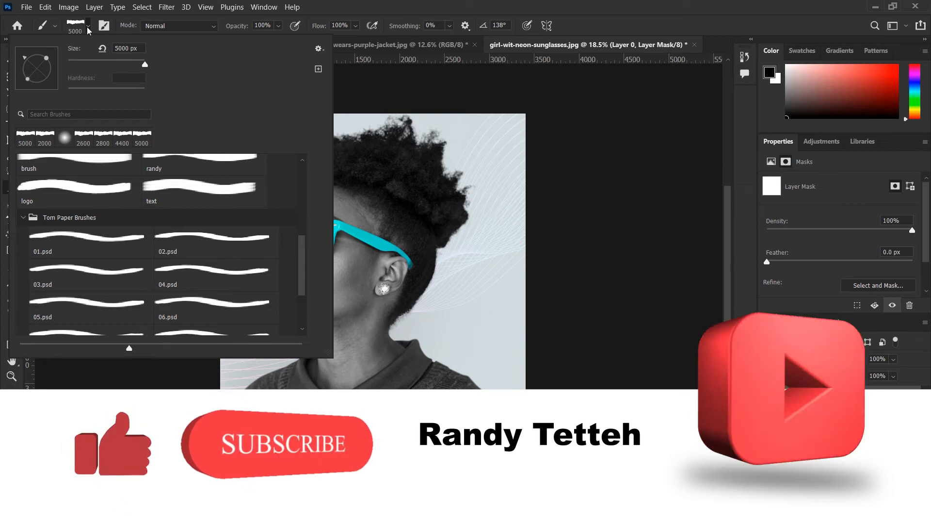
left_click(22, 140)
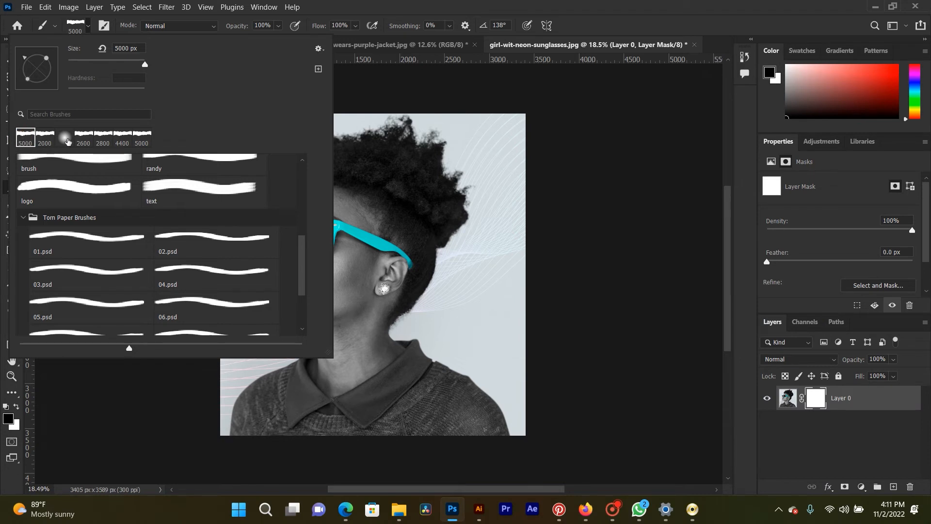
left_click(558, 4)
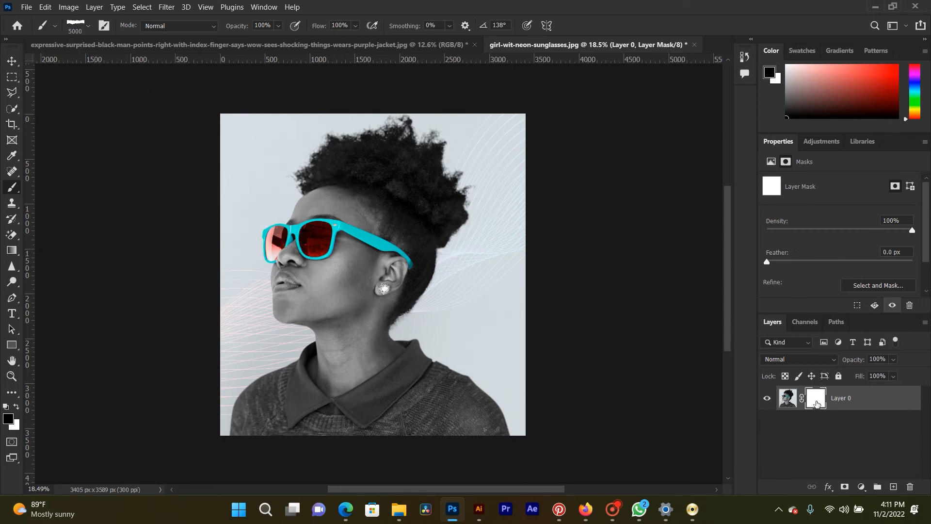
left_click(791, 399)
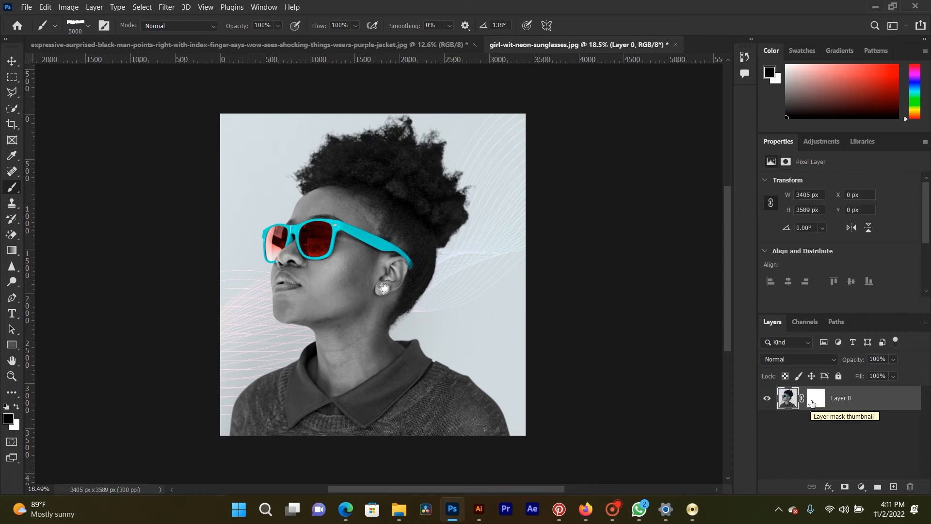
left_click(813, 403)
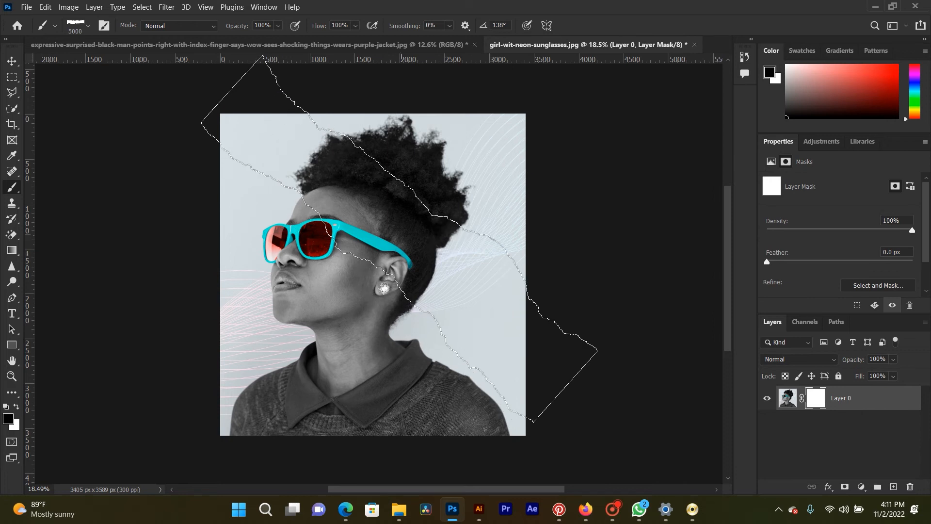
left_click(396, 236)
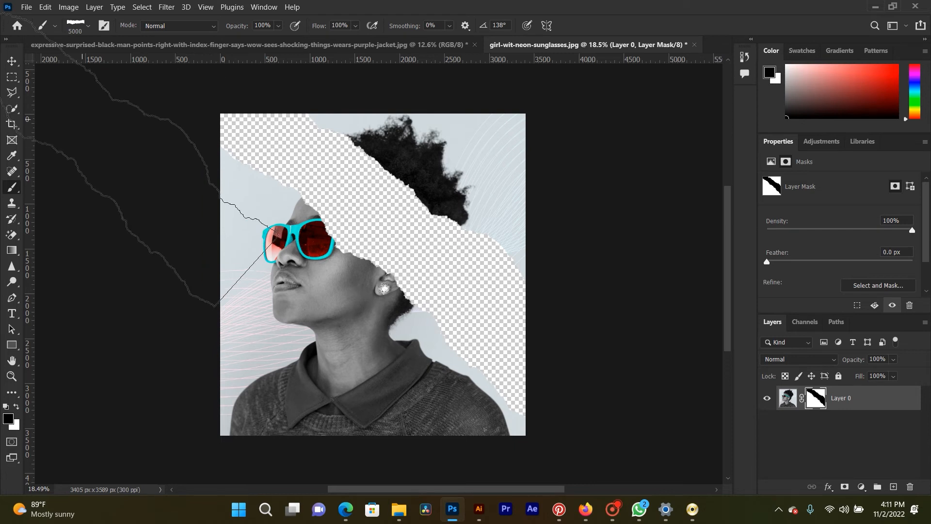
Step: Bring the photo of the man in the purple jacket into the sunglasses document as a new layer
left_click(8, 63)
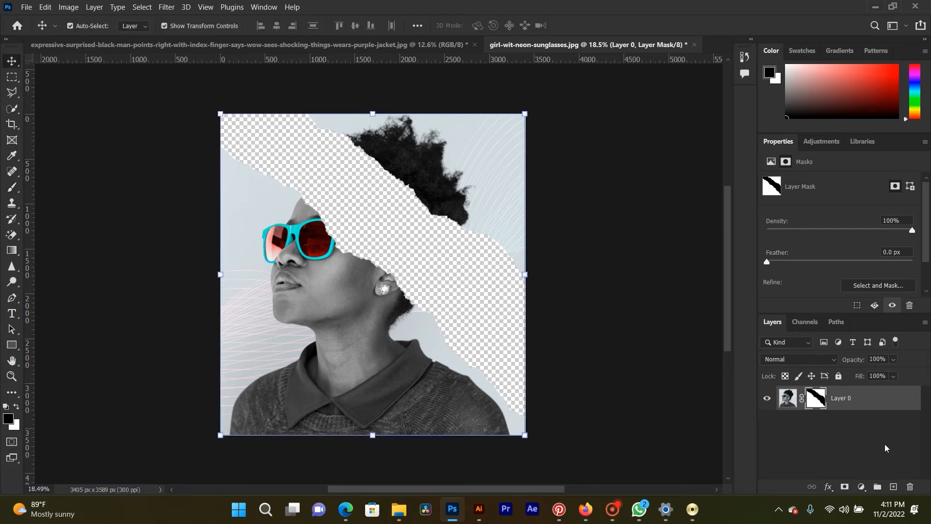
left_click(221, 49)
left_click_drag(355, 264, 394, 280)
scroll(393, 280, "down", 5)
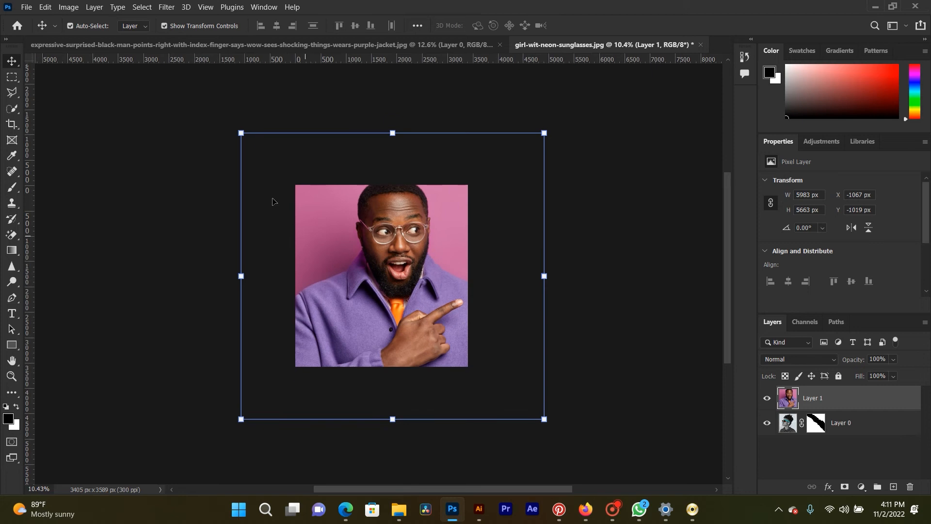
Step: Scale the man's photo down to about 3974 × 3761 px and place its layer below the masked portrait
left_click_drag(242, 139, 291, 182)
left_click_drag(545, 419, 487, 374)
key("Return")
left_click_drag(853, 406, 852, 443)
scroll(394, 298, "up", 2)
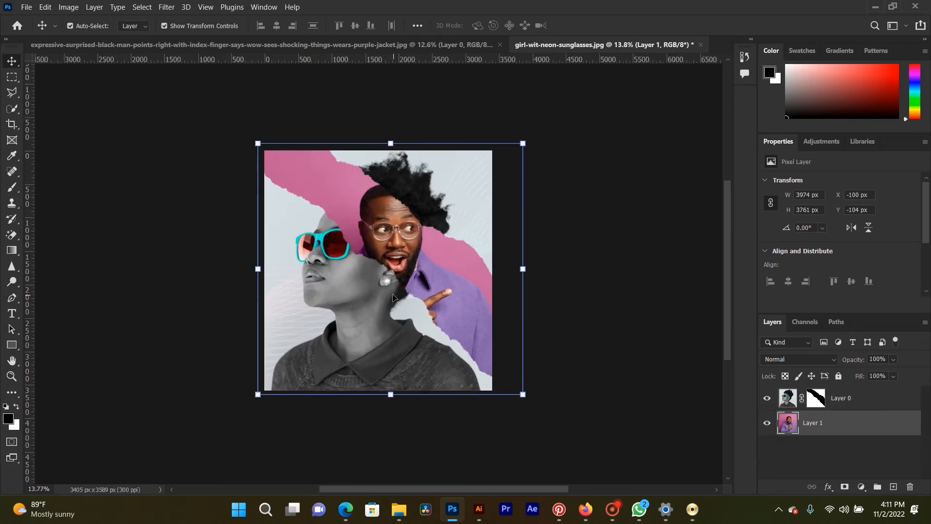
Step: Enlarge the man's photo to about 175% and reposition his face behind the torn strip
left_click_drag(258, 144, 213, 95)
left_click_drag(523, 394, 605, 460)
scroll(318, 338, "down", 3)
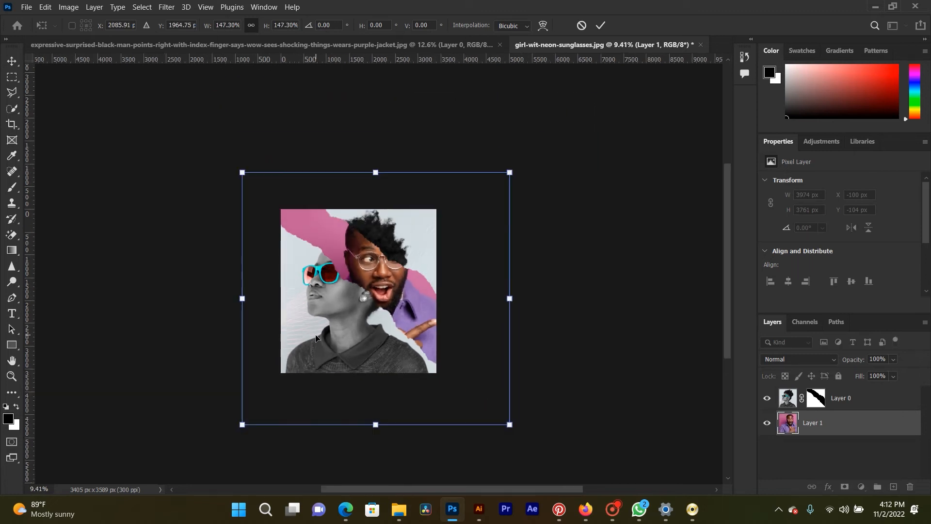
scroll(317, 338, "up", 2)
left_click_drag(217, 115, 204, 104)
left_click_drag(389, 240, 359, 229)
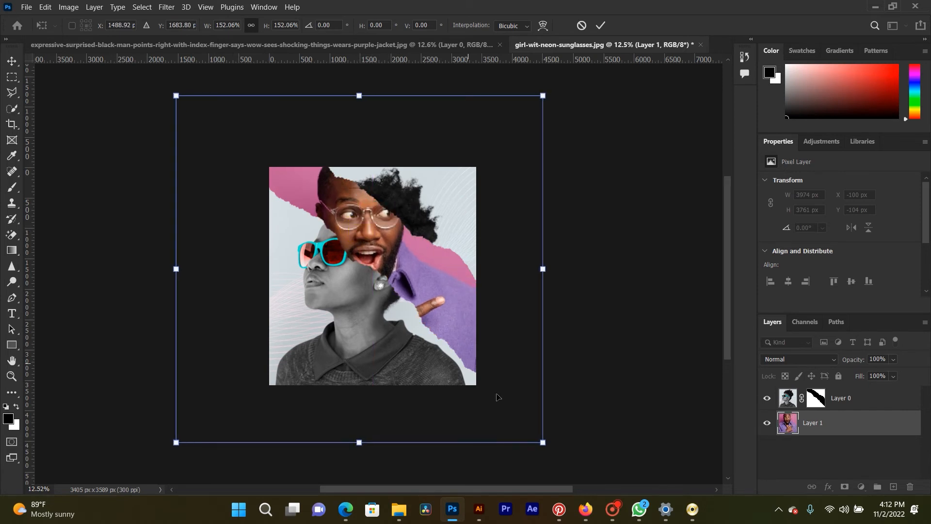
left_click_drag(543, 442, 598, 492)
left_click_drag(382, 271, 383, 243)
left_click_drag(370, 208, 348, 210)
scroll(356, 222, "down", 2)
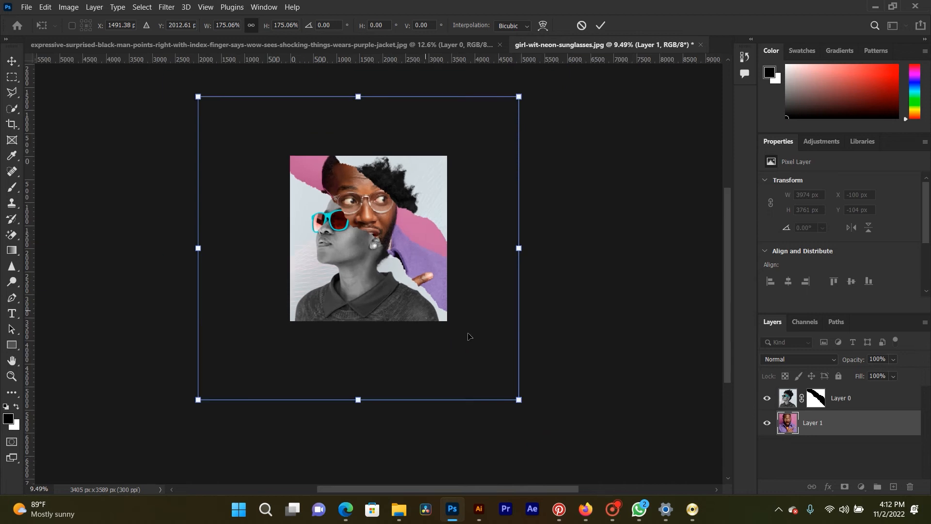
Step: Enlarge the man's photo further to about 200%, with his eyes and glasses placed within the torn strip
left_click_drag(516, 396, 545, 424)
left_click_drag(198, 99, 189, 92)
left_click_drag(384, 208, 390, 221)
left_click_drag(545, 433, 553, 438)
left_click_drag(192, 443, 181, 447)
left_click_drag(547, 102, 551, 98)
left_click(552, 441)
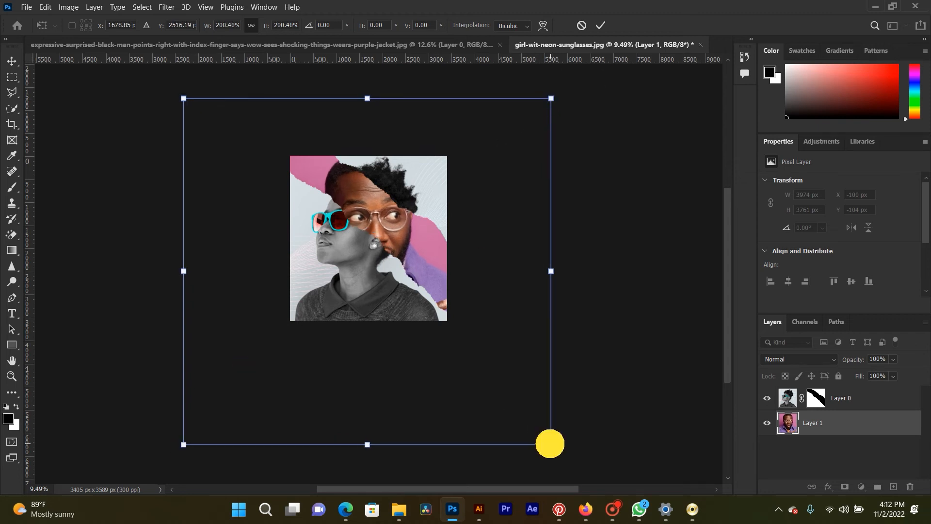
key("Return")
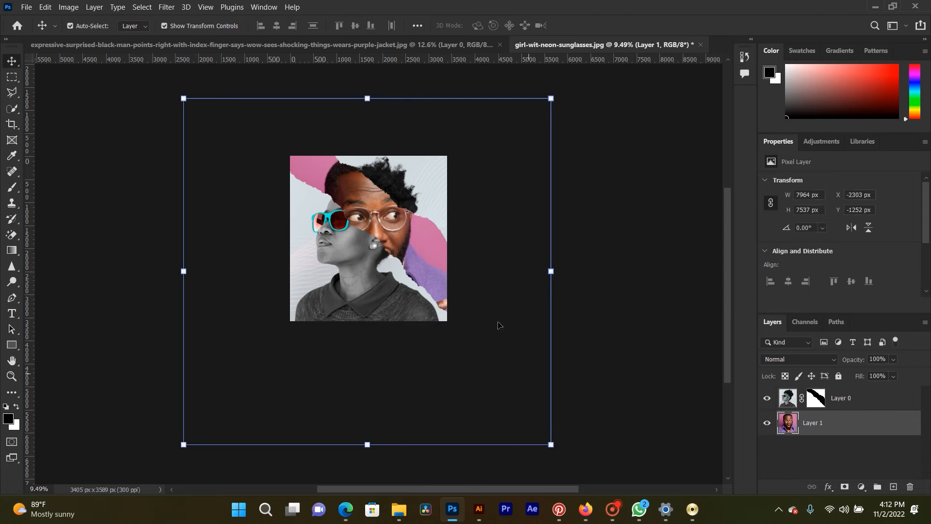
Step: Add a white-filled layer between the two photos and hide it with a black layer mask
key("ctrl+0")
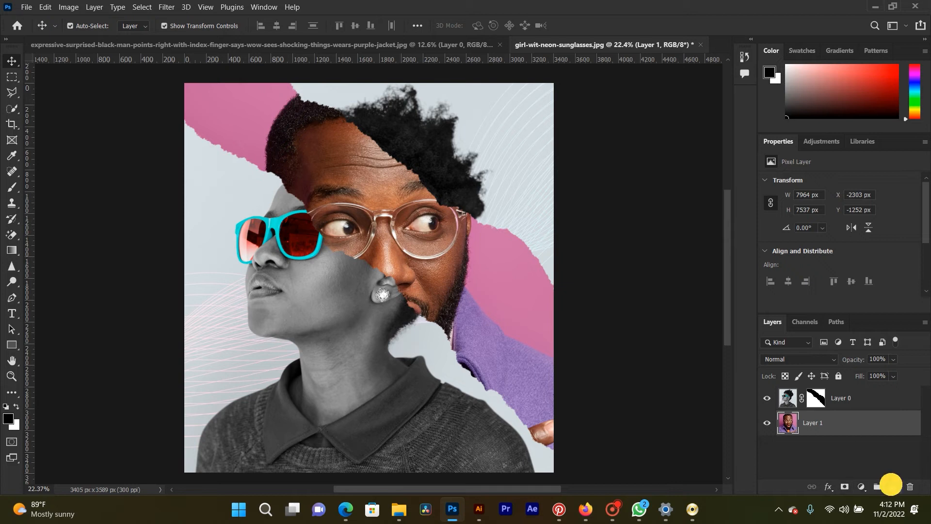
left_click(894, 486)
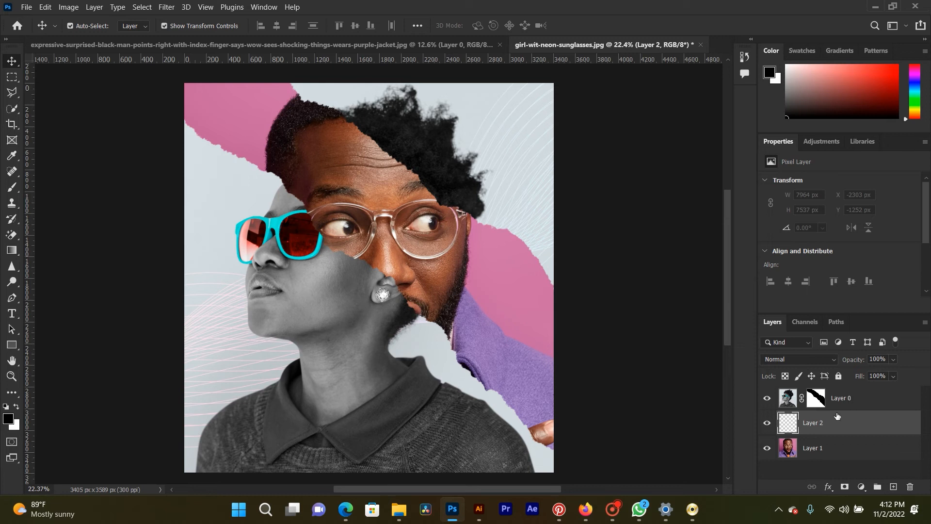
key("x")
key("alt+BackSpace")
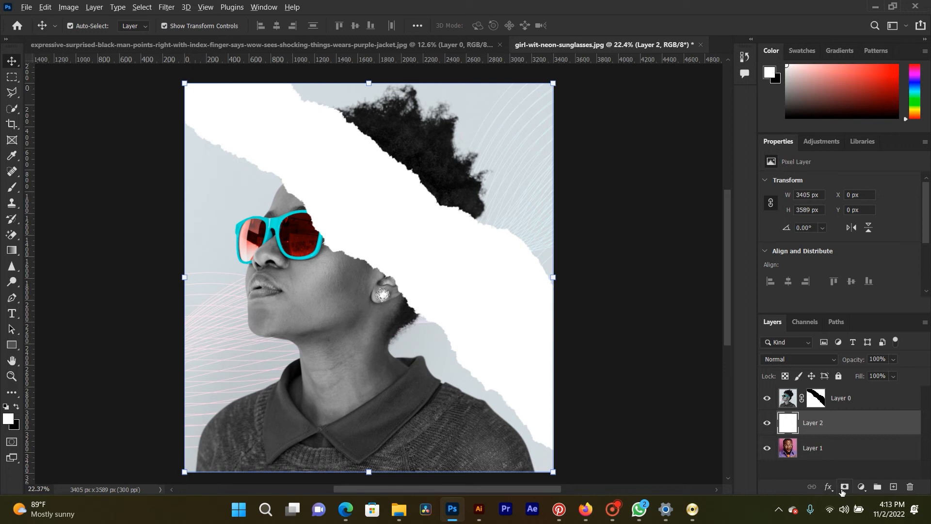
left_click(844, 487, "alt")
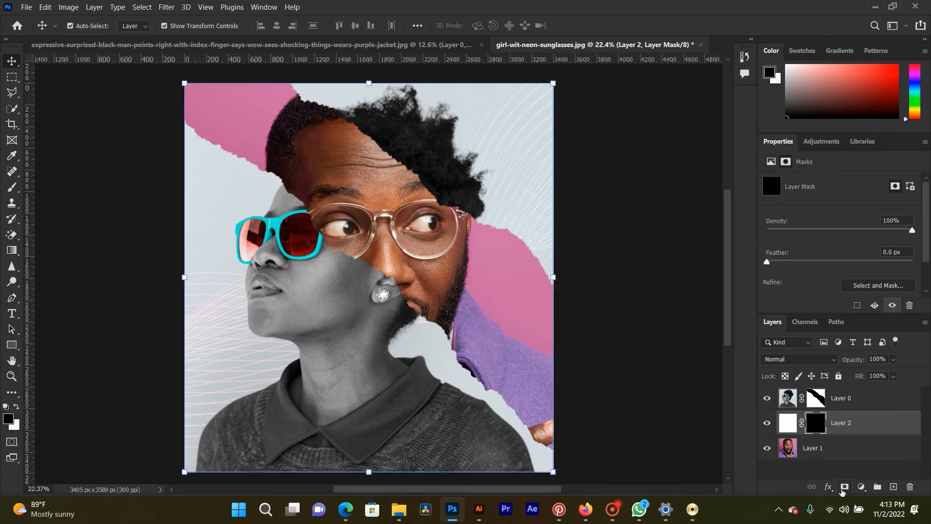
Step: Switch to the Brush with white as the foreground colour and try sizes of 89 px and 180 px
left_click(16, 408)
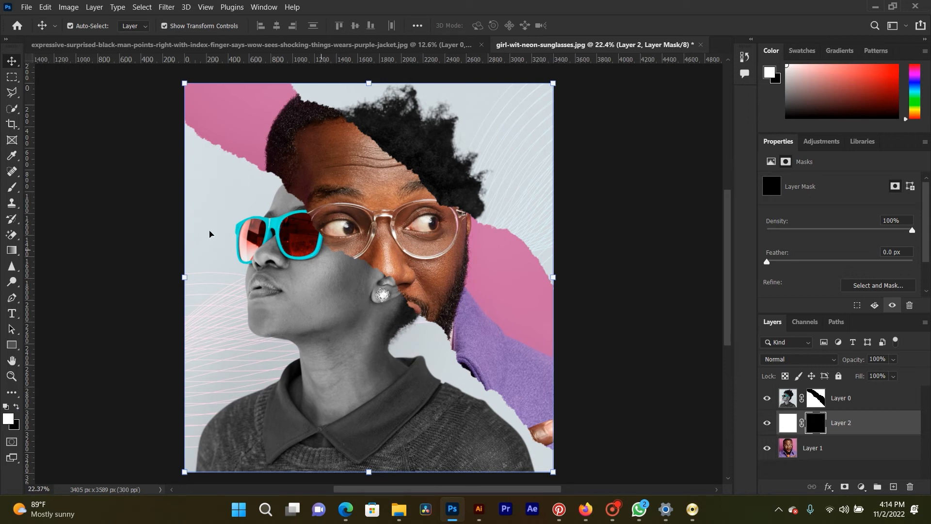
left_click(12, 188)
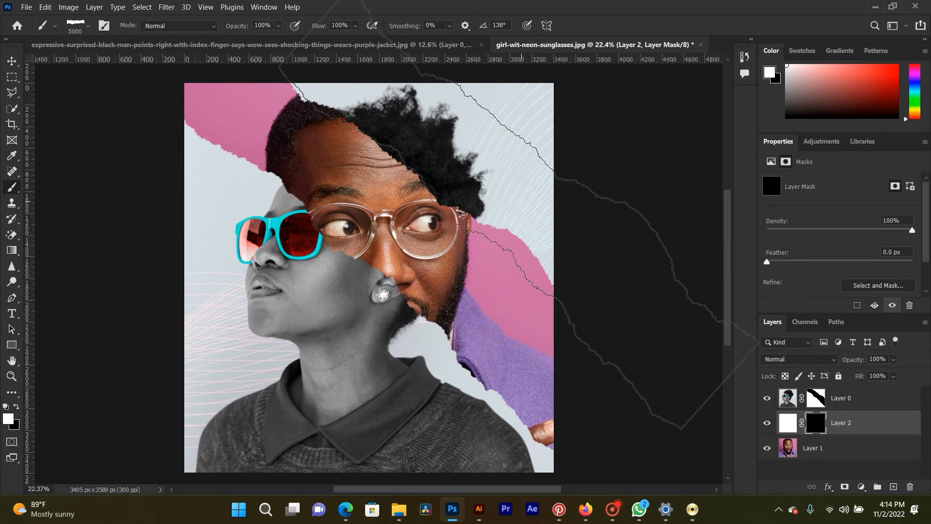
left_click(78, 24)
left_click_drag(103, 60, 102, 59)
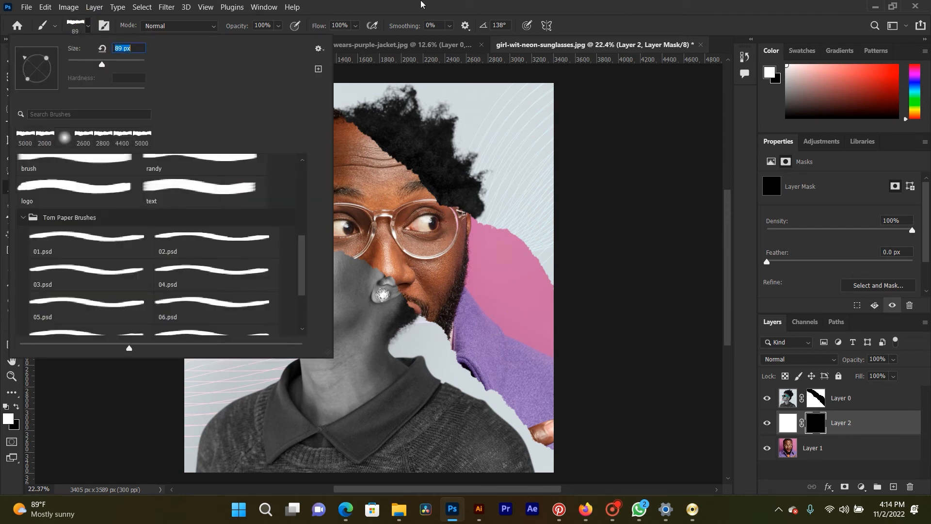
left_click(423, 15)
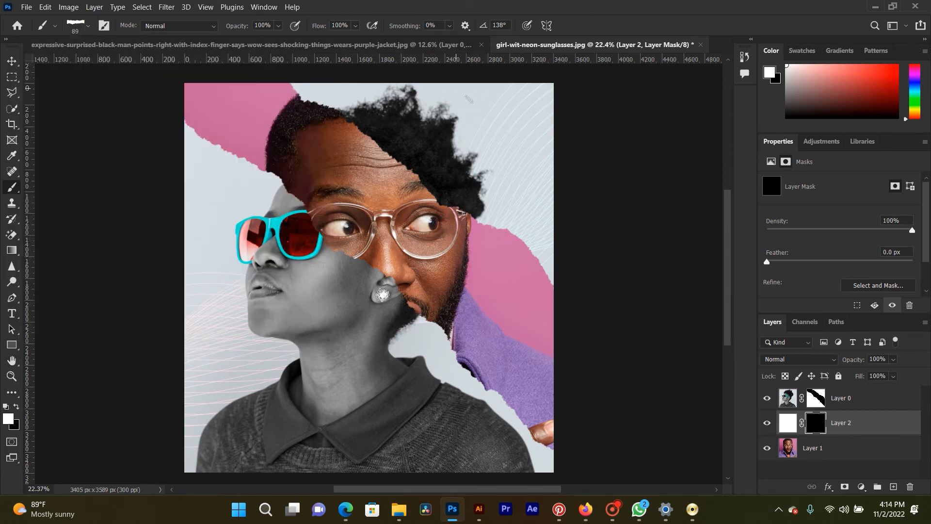
left_click(87, 25)
left_click_drag(118, 62, 122, 62)
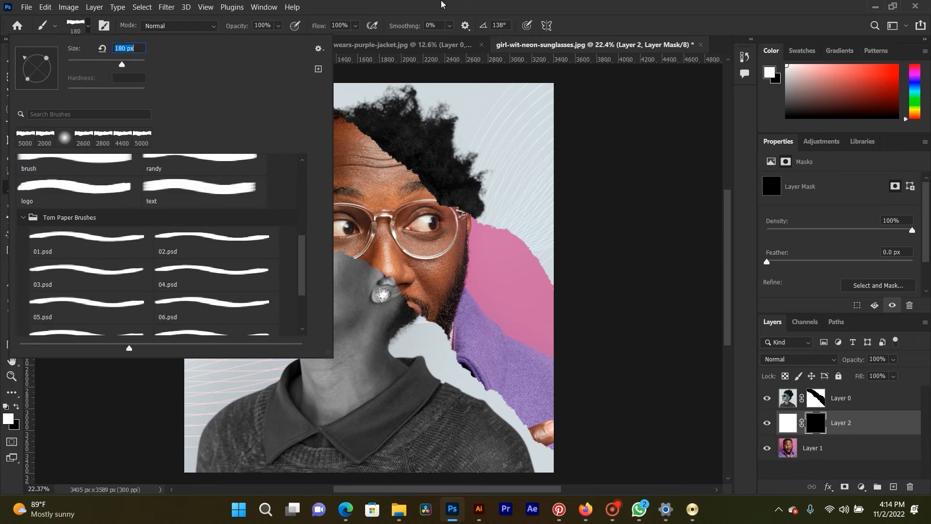
left_click(444, 7)
Step: Set the torn-paper brush size to 800 px and increase it to 1500 px
left_click(71, 24)
left_click_drag(121, 64, 138, 64)
type("800")
key("Return")
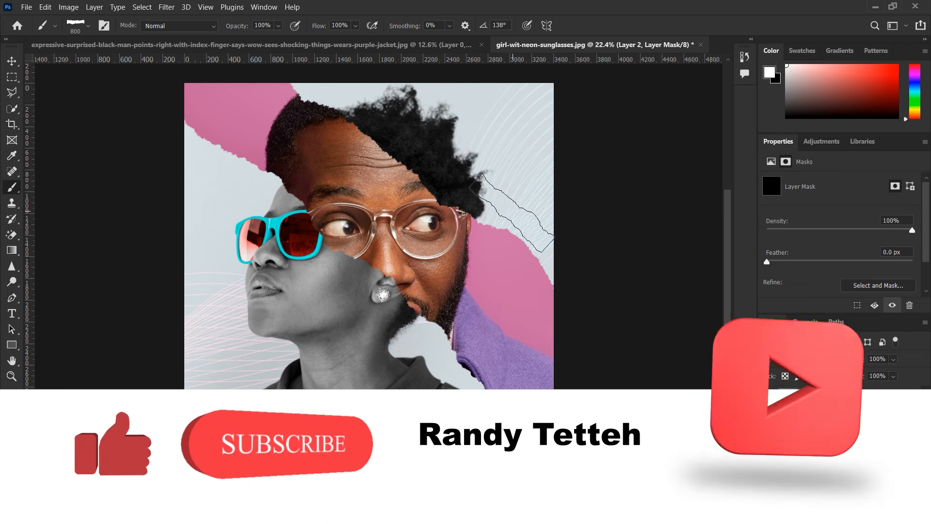
key("bracketright")
key("bracketright")
key("bracketright")
key("bracketright")
key("bracketright")
key("bracketright")
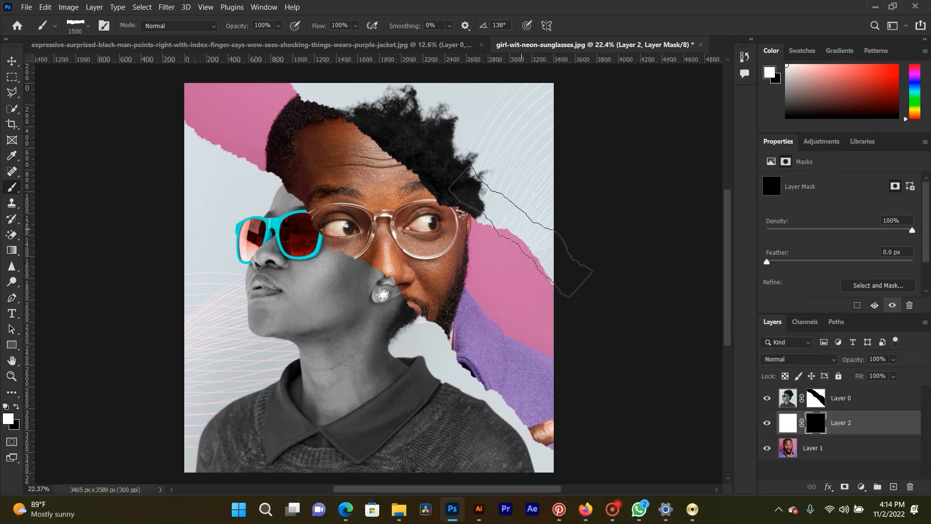
Step: Paint white torn-paper edge on the white layer's mask along the rip's upper edge, over the pink background and beside the man's eyebrow
left_click(529, 237)
key("bracketright")
left_click(550, 260)
key("ctrl+z")
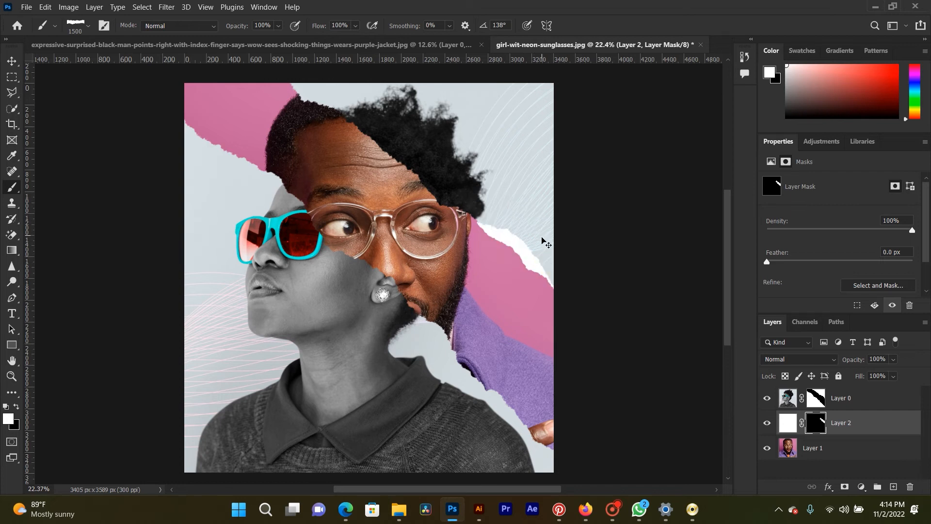
left_click(612, 311)
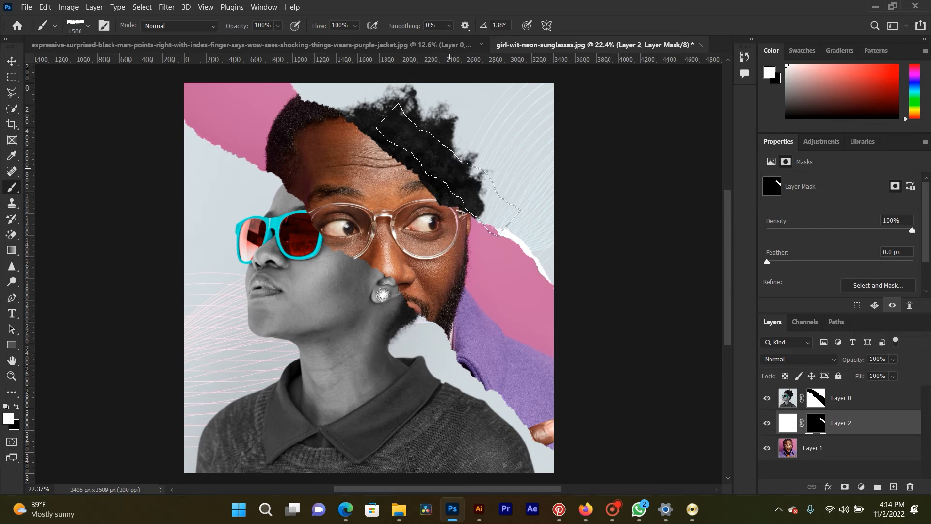
left_click(395, 137)
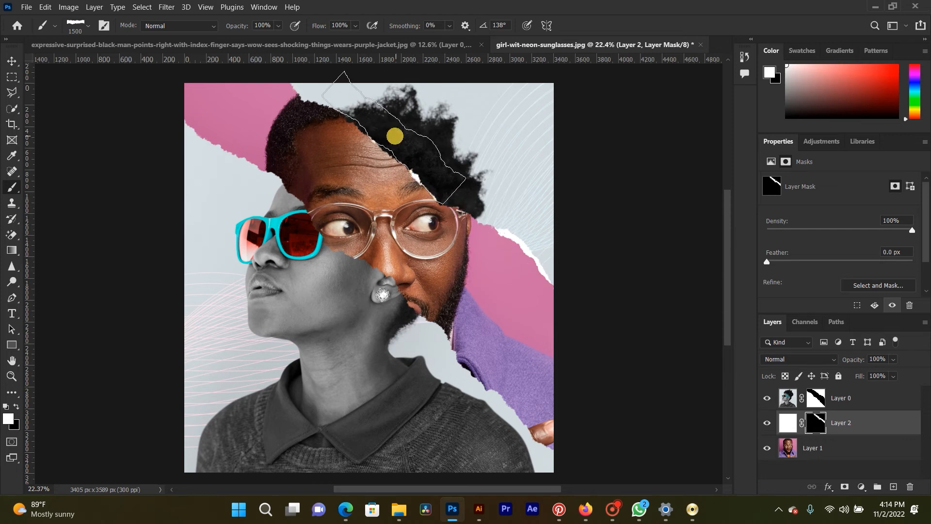
Step: Reduce the torn-paper brush to 1100 px and extend the white edge along the man's forehead below the woman's hair
key("bracketleft")
key("bracketleft")
key("bracketleft")
key("bracketleft")
left_click(398, 144)
left_click(391, 144)
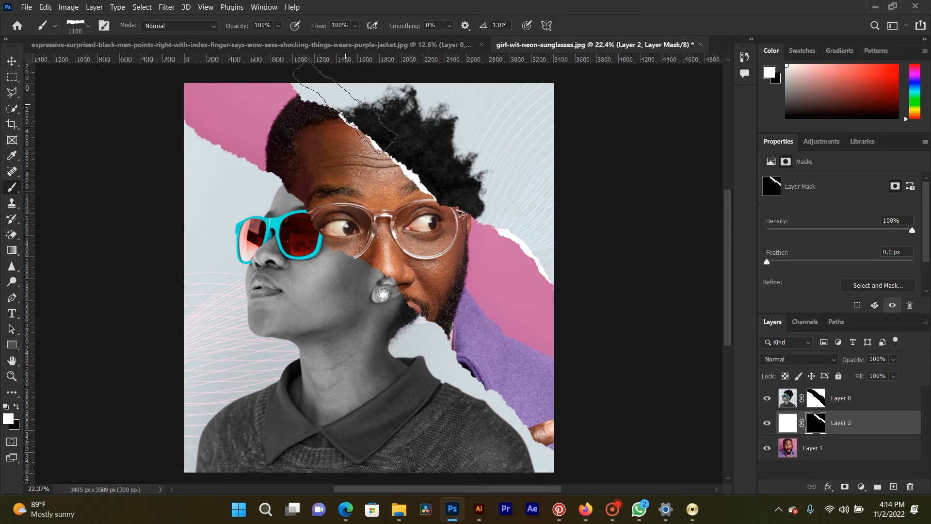
Step: Rotate the torn-paper brush to 146° and paint the white edge above the man's hair up to the canvas's top
left_click(89, 26)
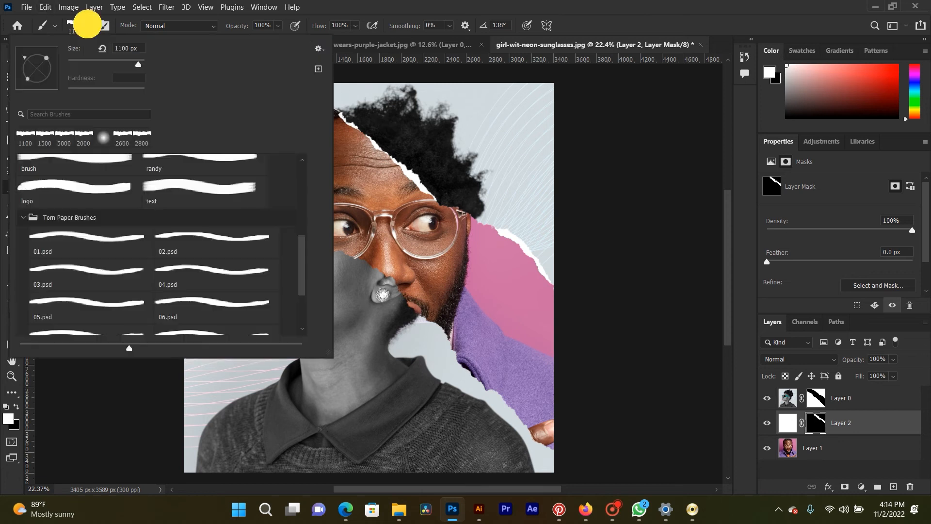
left_click(18, 56)
key("Return")
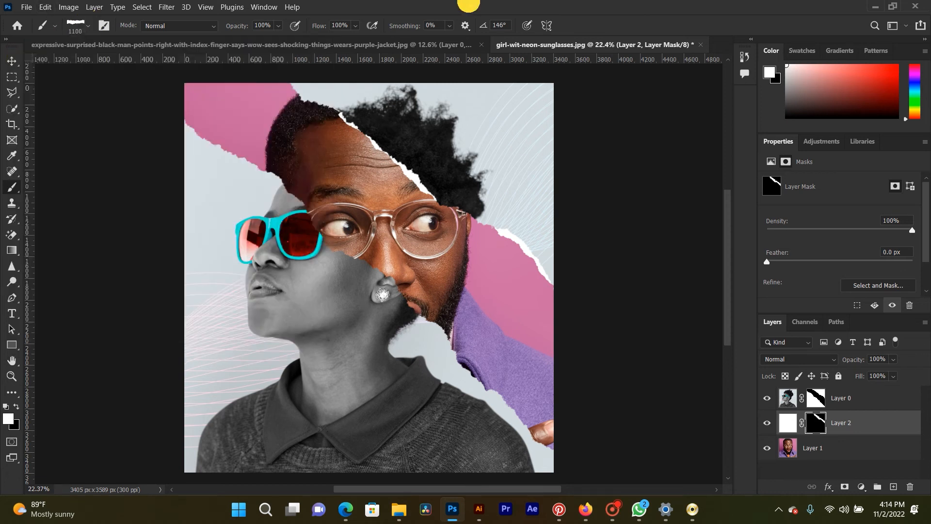
left_click(345, 78)
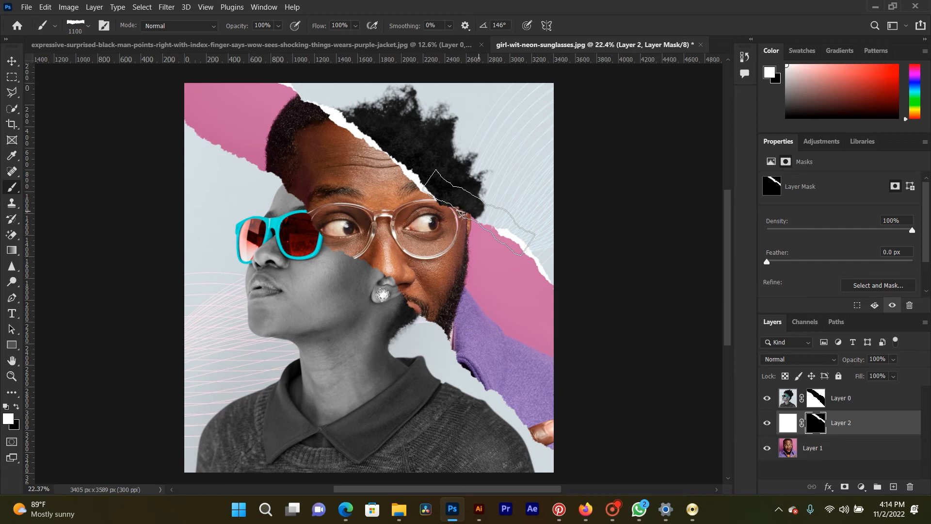
Step: Rotate the brush to 154° and fill the gaps in the upper white edge beside the man's glasses and above his hair
left_click(88, 26)
left_click_drag(35, 69, 22, 57)
left_click(506, 166)
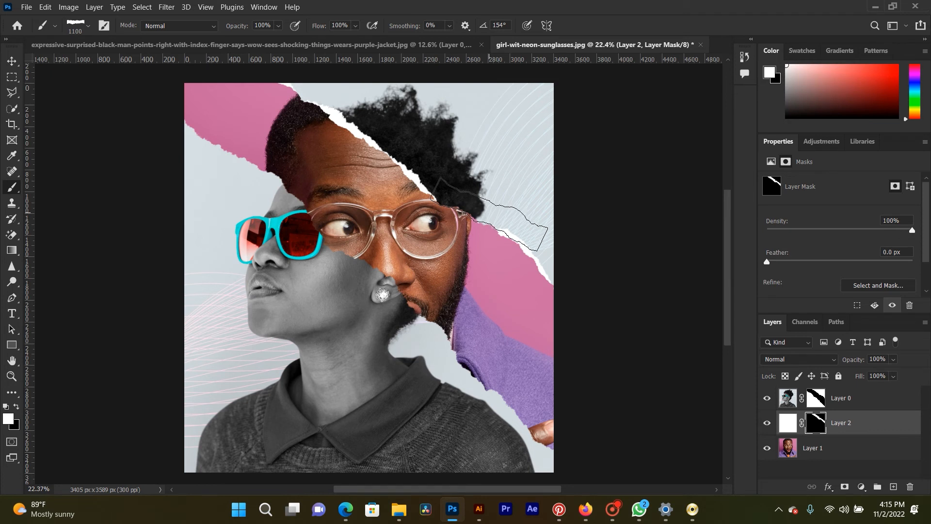
left_click(491, 215)
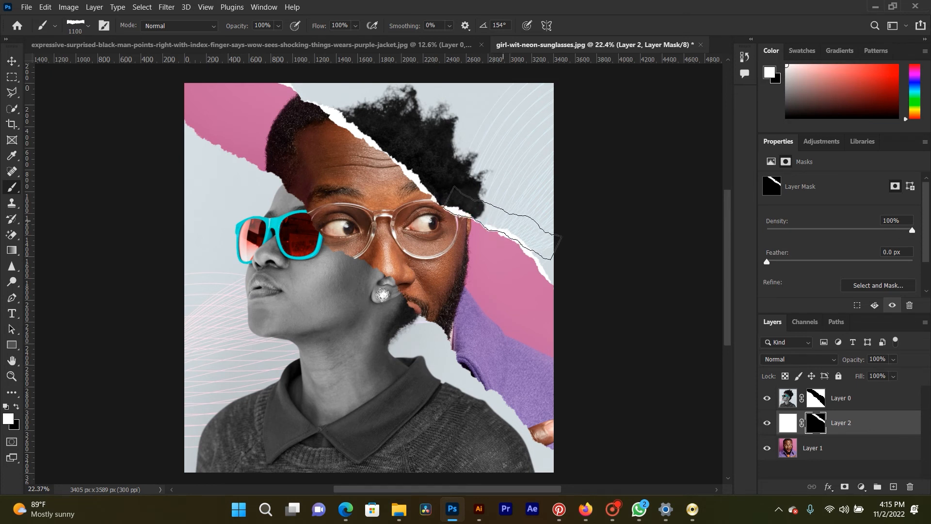
left_click(315, 100)
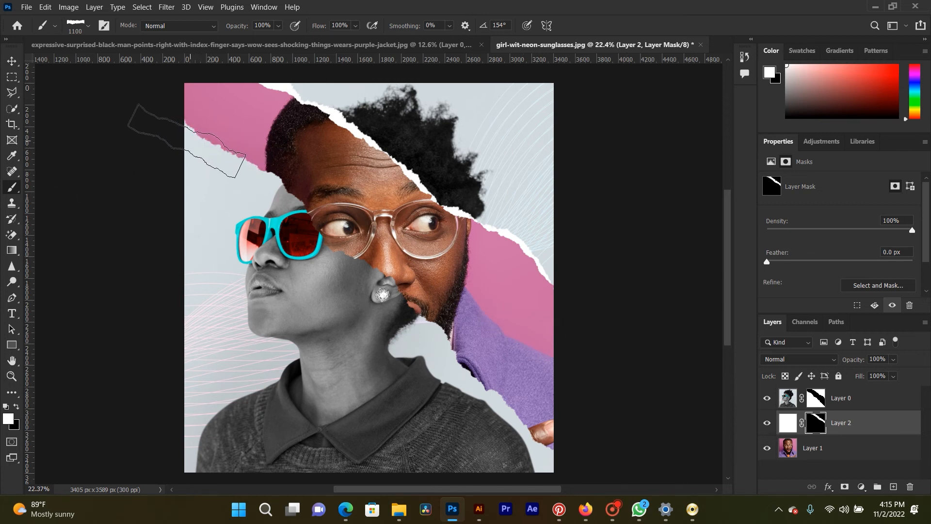
Step: Paint the rip's lower white edge from the canvas's left side to the sunglasses, changing the brush to 141° and 900 px midway
left_click(183, 134)
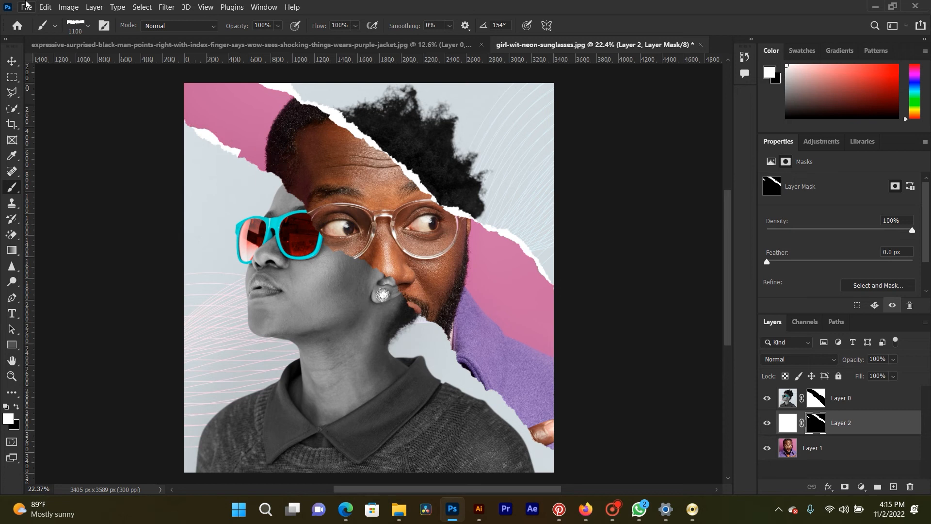
left_click(88, 27)
left_click_drag(42, 70, 20, 58)
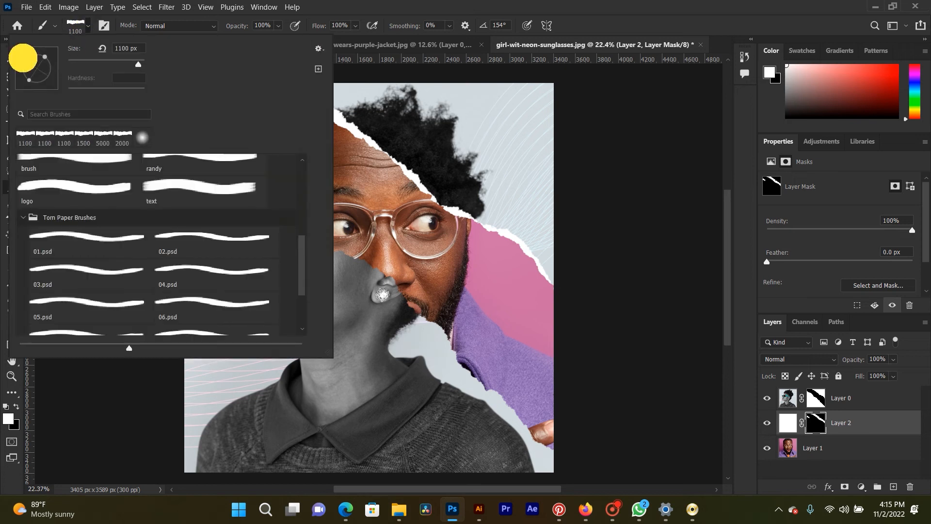
left_click(249, 177)
left_click(251, 184)
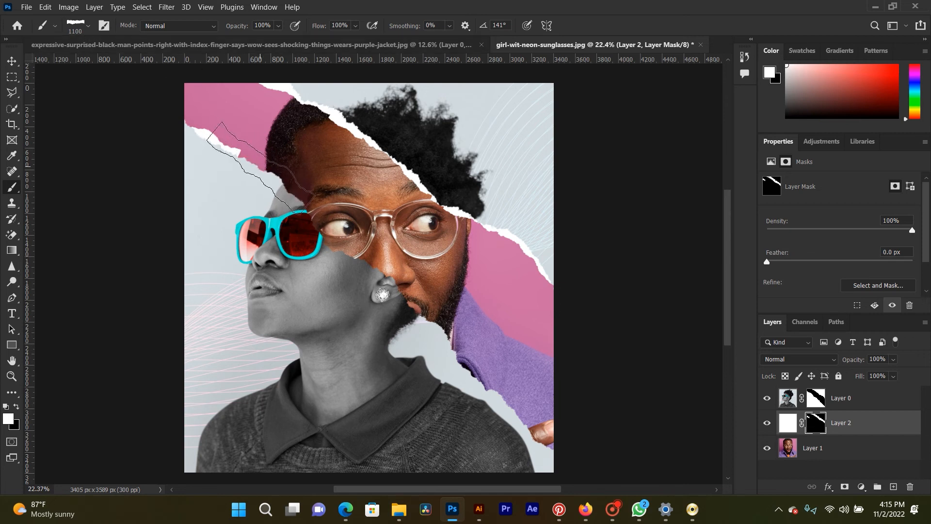
key("bracketleft")
key("bracketleft")
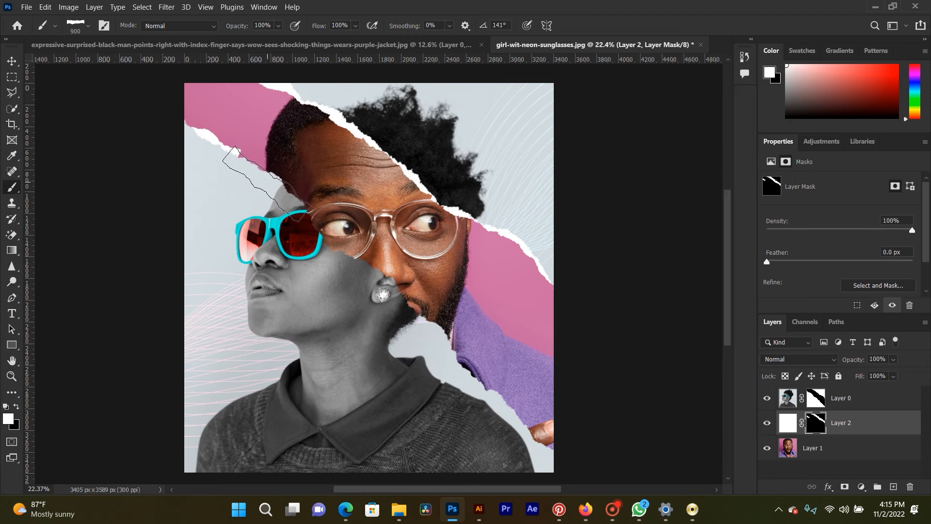
left_click(270, 186)
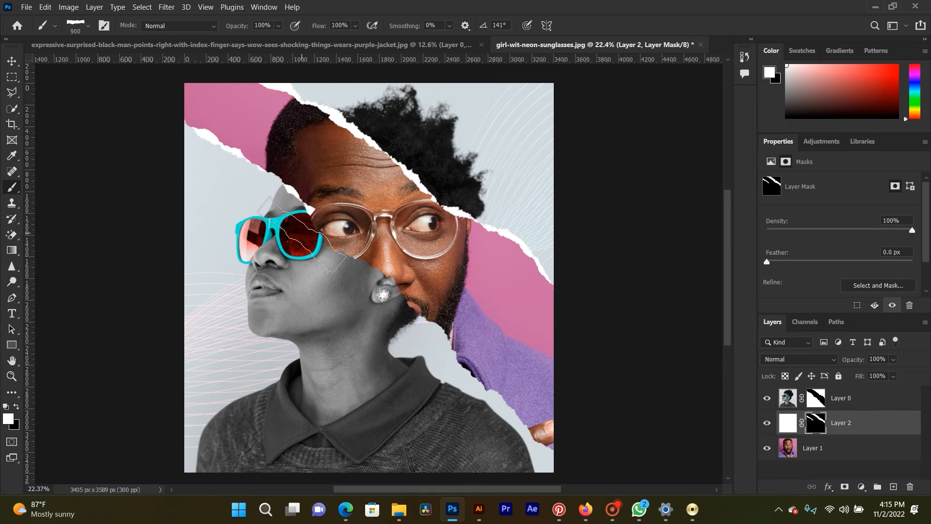
Step: Rotate the brush to 133° and paint the white edge from the sunglasses down across the woman's cheek
left_click(89, 27)
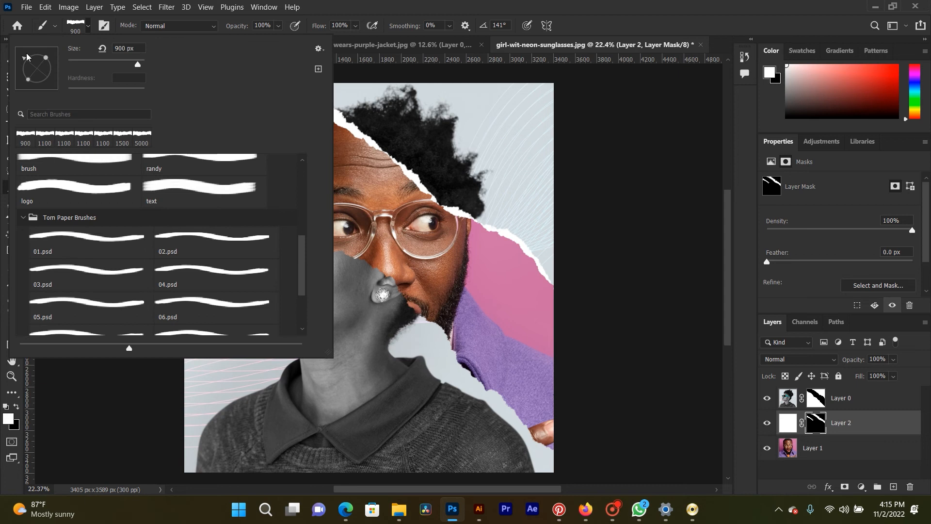
left_click_drag(25, 55, 28, 53)
left_click(366, 1)
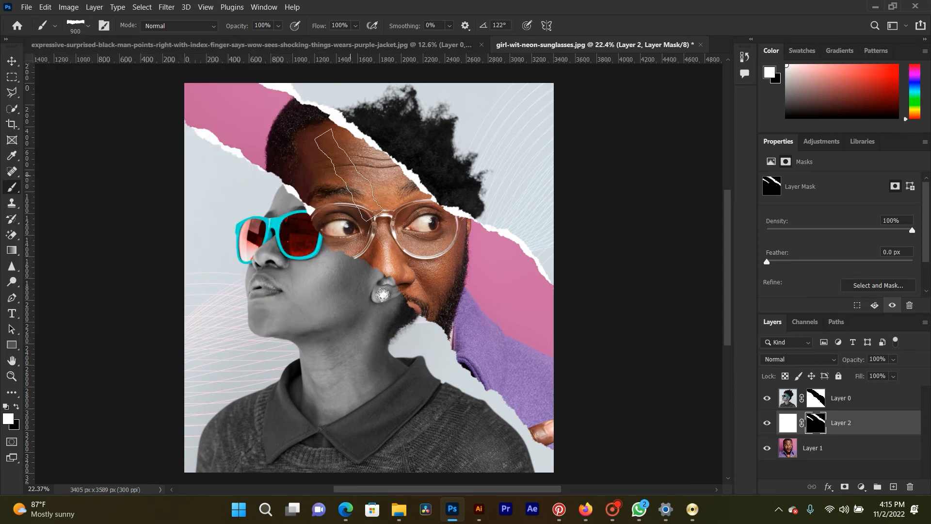
left_click(88, 27)
left_click_drag(28, 55, 22, 51)
left_click(303, 4)
left_click(341, 251)
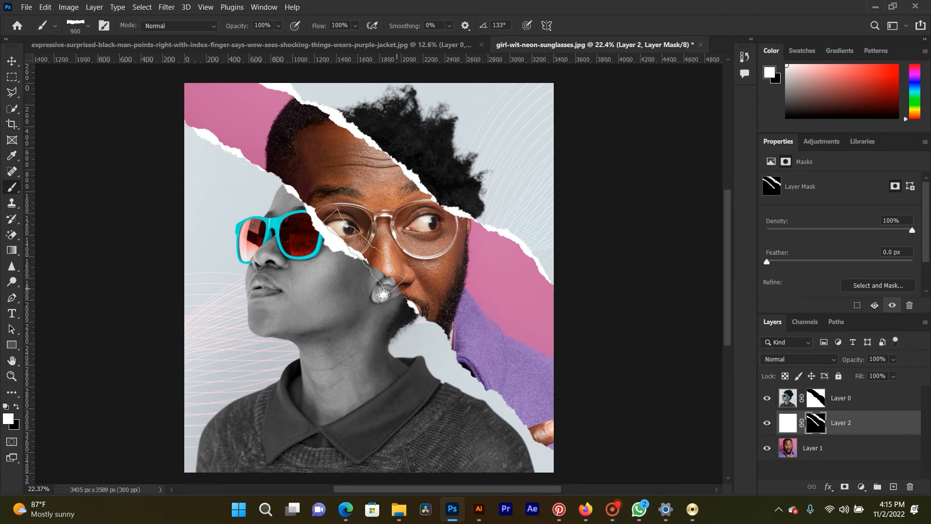
Step: Set the brush size to 700 px and continue the lower white edge past the earring to the canvas's right side
left_click(78, 24)
left_click_drag(95, 64, 121, 64)
left_click(432, 3)
left_click(380, 272)
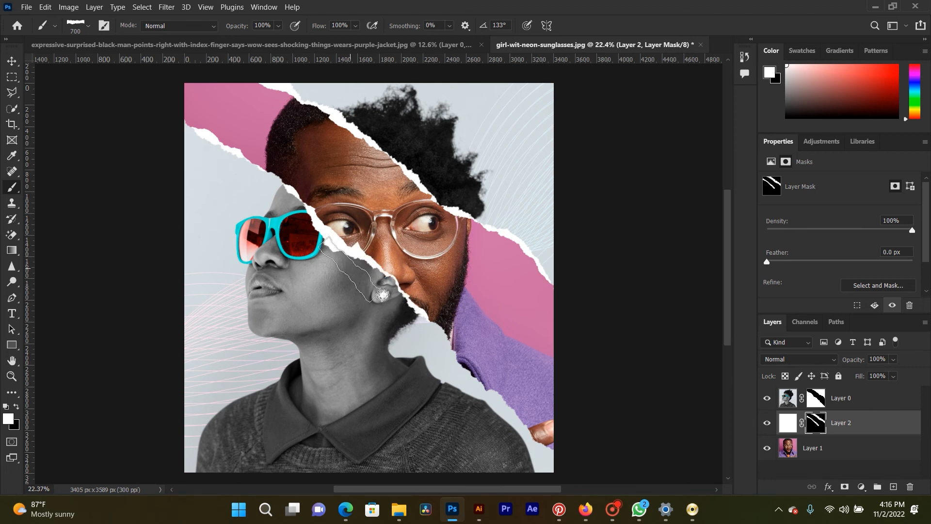
mouse_move(451, 346)
left_mouse_down()
mouse_move(481, 384)
mouse_move(470, 378)
mouse_move(511, 402)
mouse_move(539, 441)
left_mouse_up()
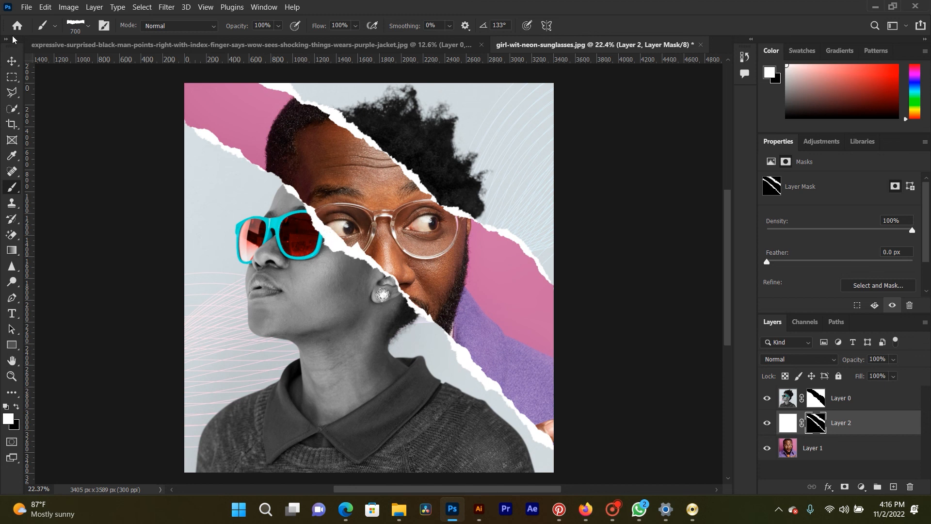
Step: Add a new empty layer directly above the man's photo, beneath the white torn-edge layer
left_click(11, 61)
left_click(297, 168)
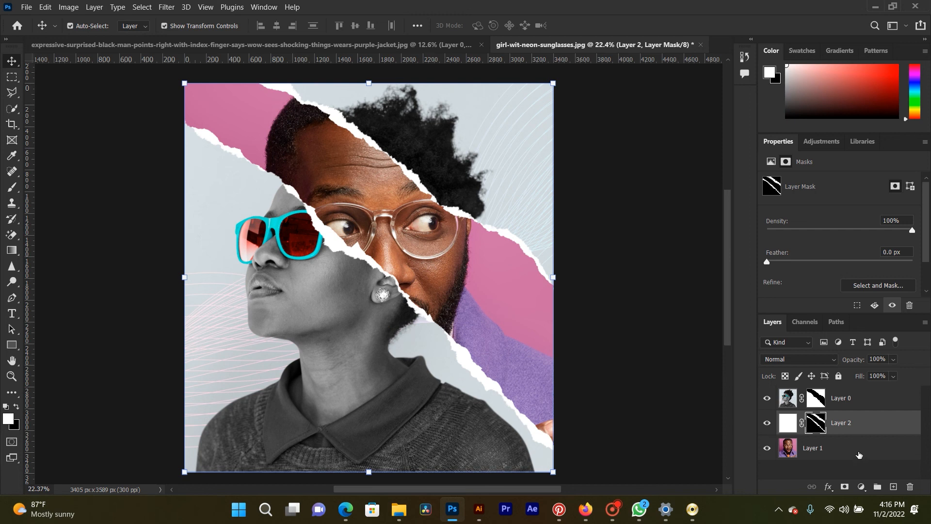
left_click(859, 454)
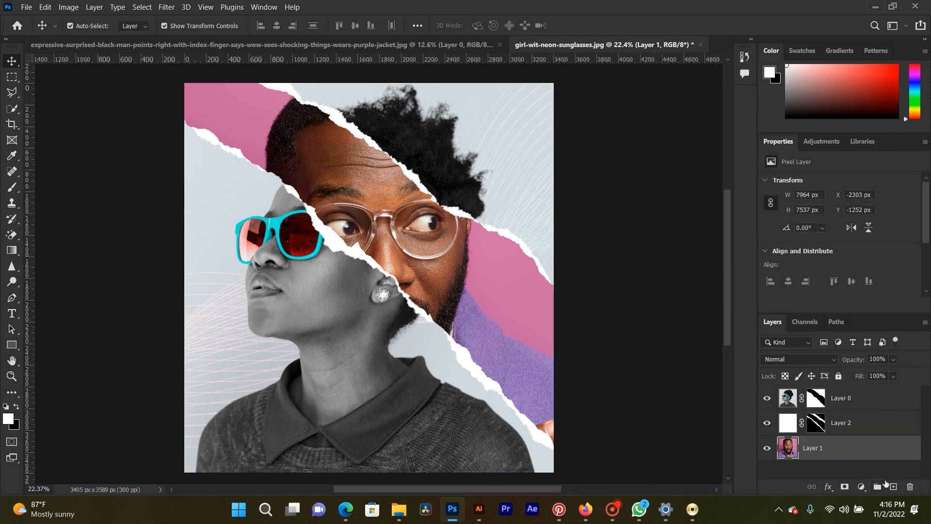
left_click(894, 487)
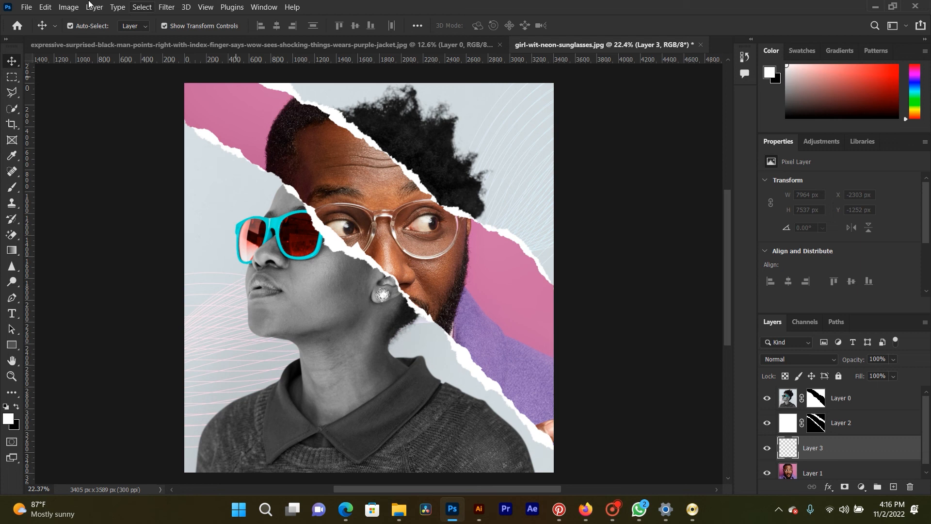
Step: Choose the Soft Round brush, enlarge it to 1000 px and make black the foreground colour
left_click(13, 187)
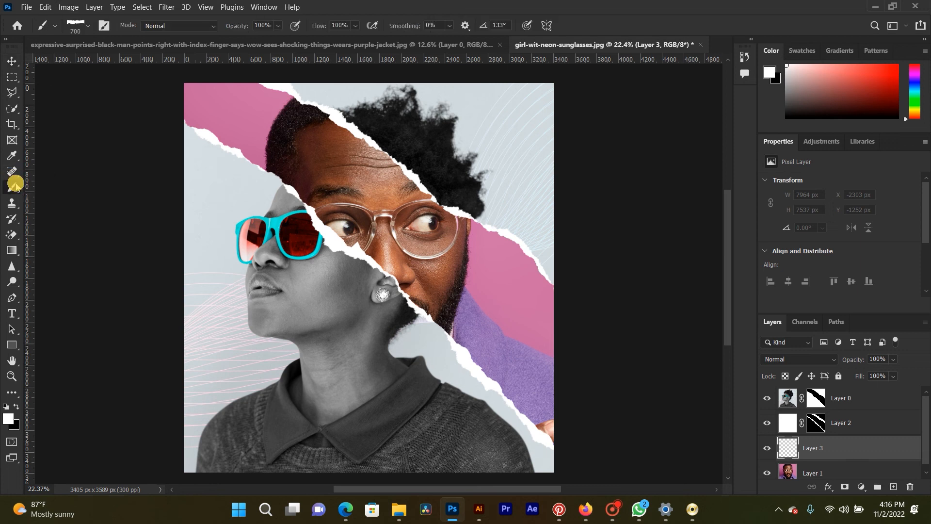
left_click(89, 25)
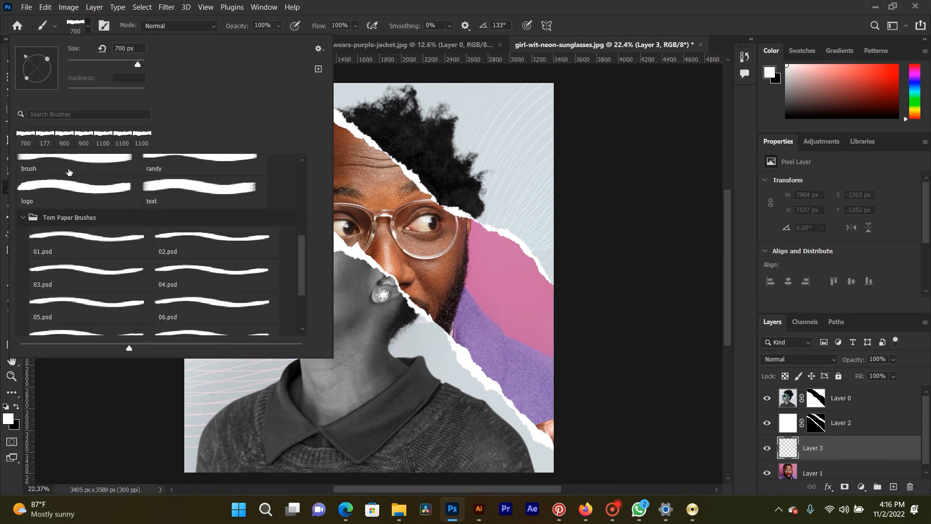
scroll(86, 202, "up", 5)
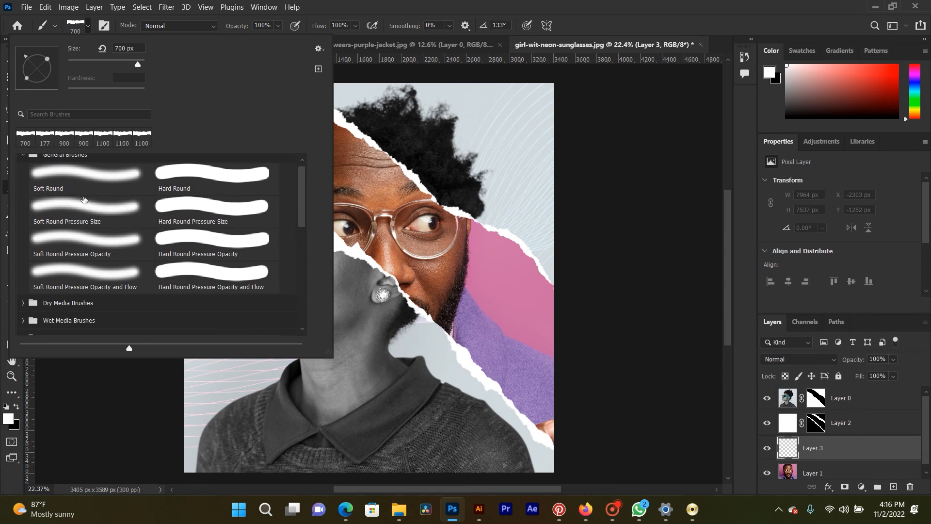
left_click(151, 177)
left_click(475, 7)
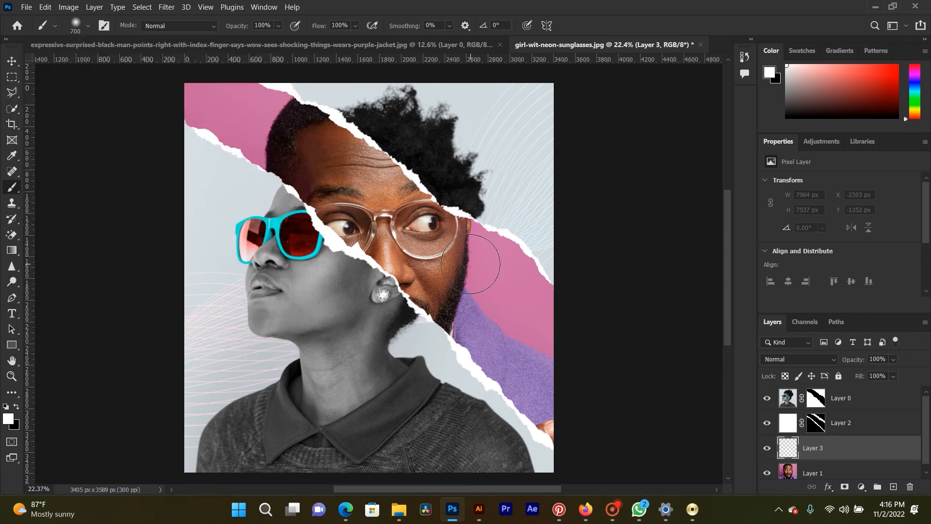
key("bracketright")
key("bracketright")
key("bracketright")
left_click(15, 409)
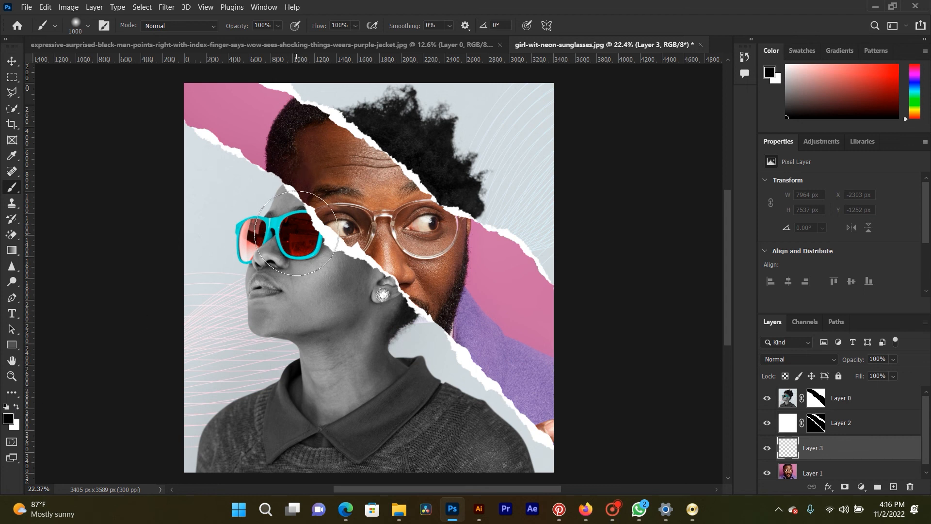
Step: Paint a soft black shadow on the new layer along the whole lower edge of the rip
left_click(285, 210)
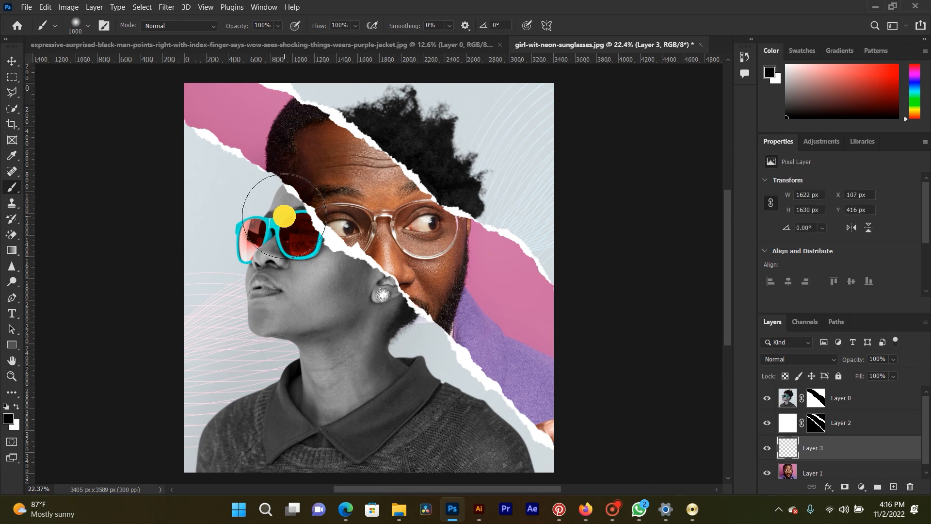
left_click(319, 260)
left_click(345, 226)
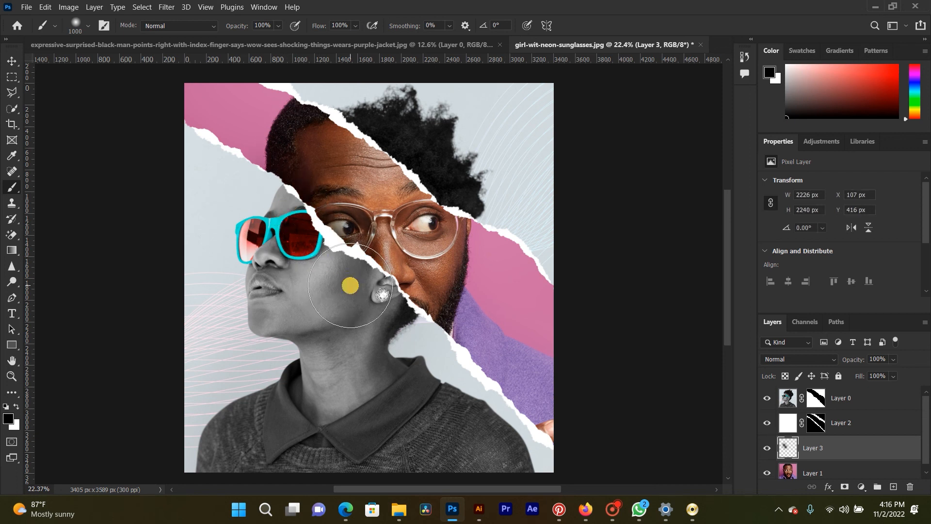
left_click(368, 298)
left_click(376, 324)
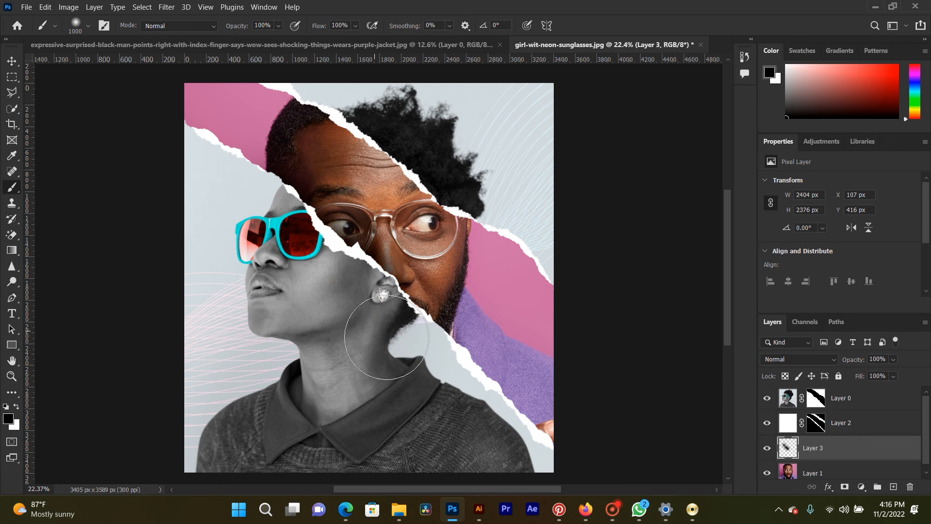
left_click(389, 322)
left_click(417, 359)
left_click(425, 368)
left_click(445, 388)
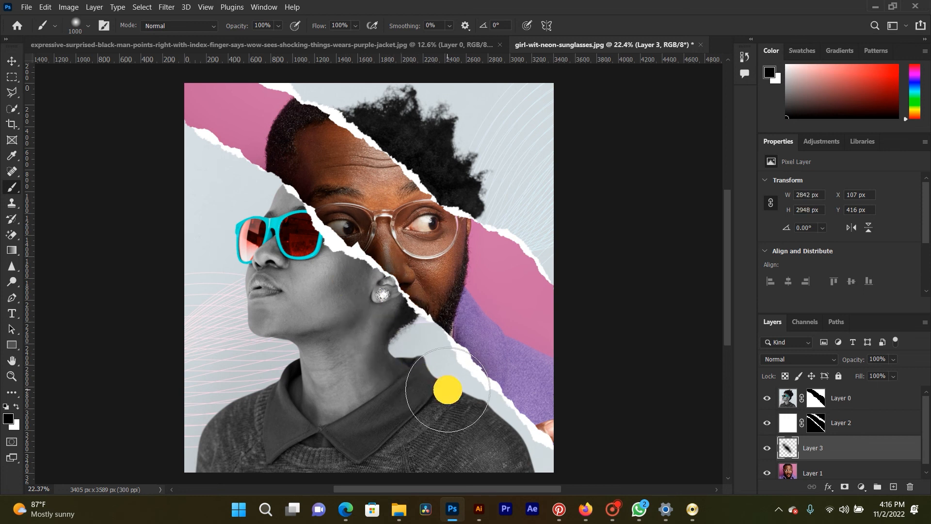
left_click(474, 412)
left_click(503, 451)
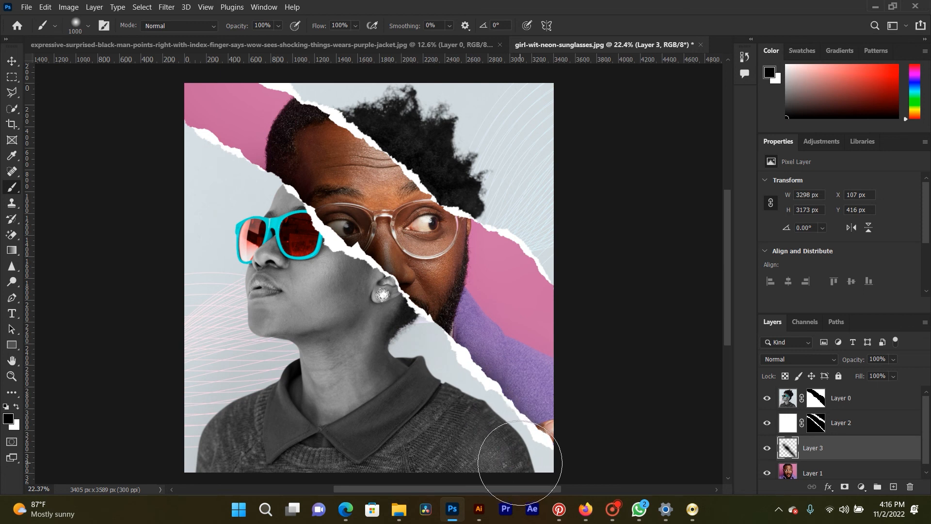
left_click(511, 464)
left_click(228, 194)
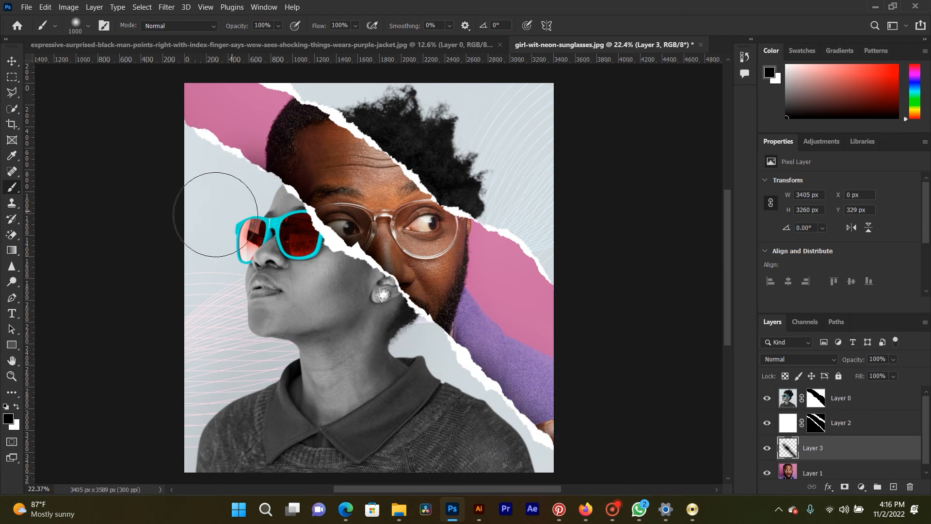
Step: Paint the soft black shadow along the rip's upper edge, from above the man's hair to the canvas's right side
left_click(333, 84)
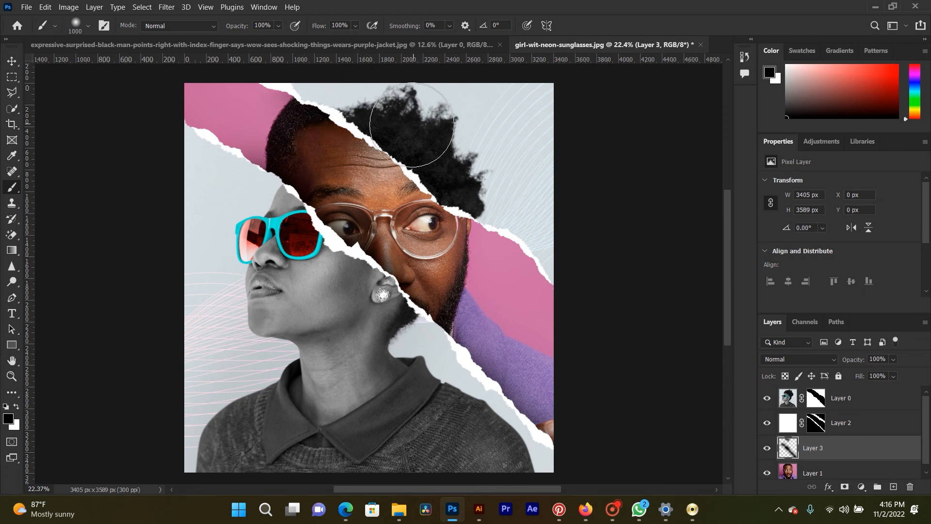
left_click(442, 141)
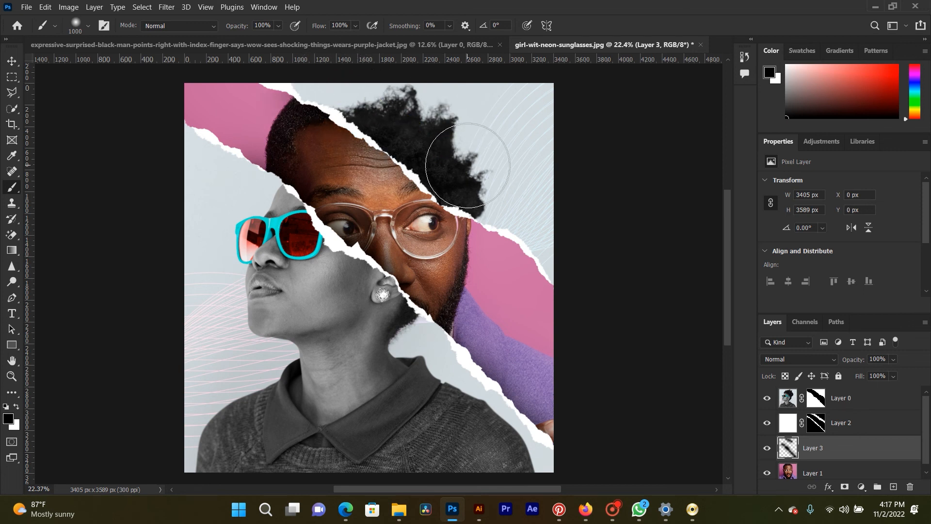
left_click(474, 181)
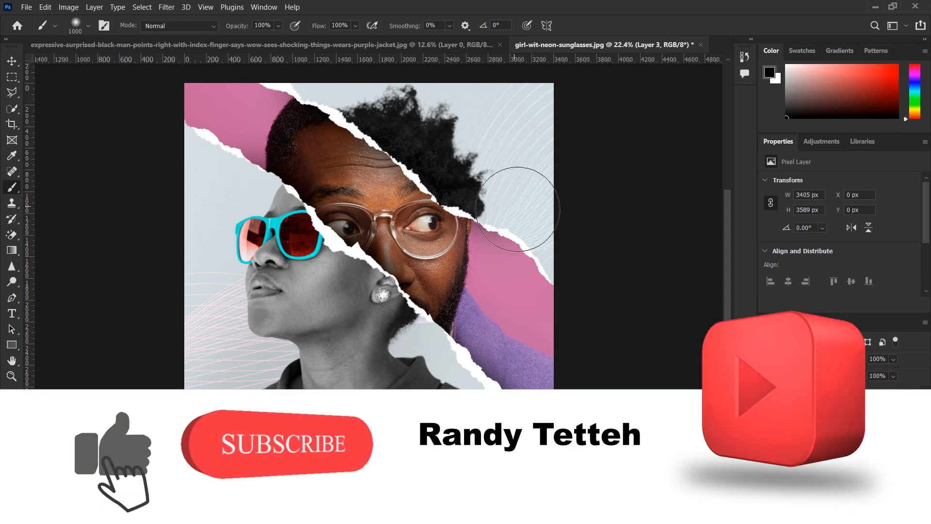
left_click(541, 214)
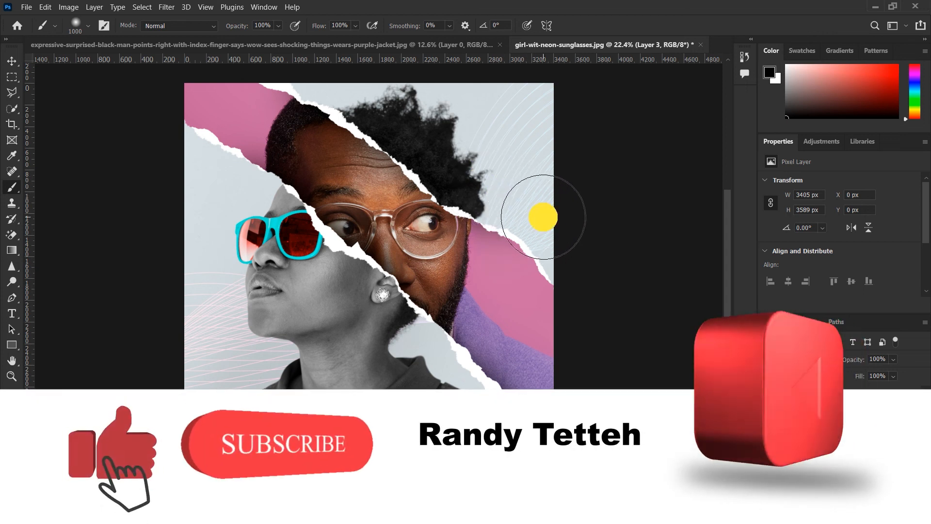
left_click(574, 252)
left_click(339, 77)
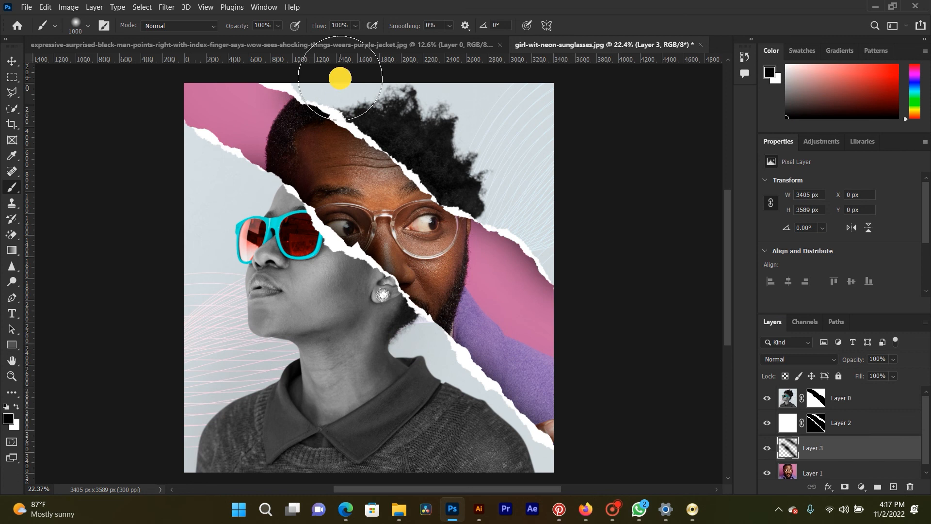
scroll(534, 235, "down", 3)
scroll(534, 234, "up", 2)
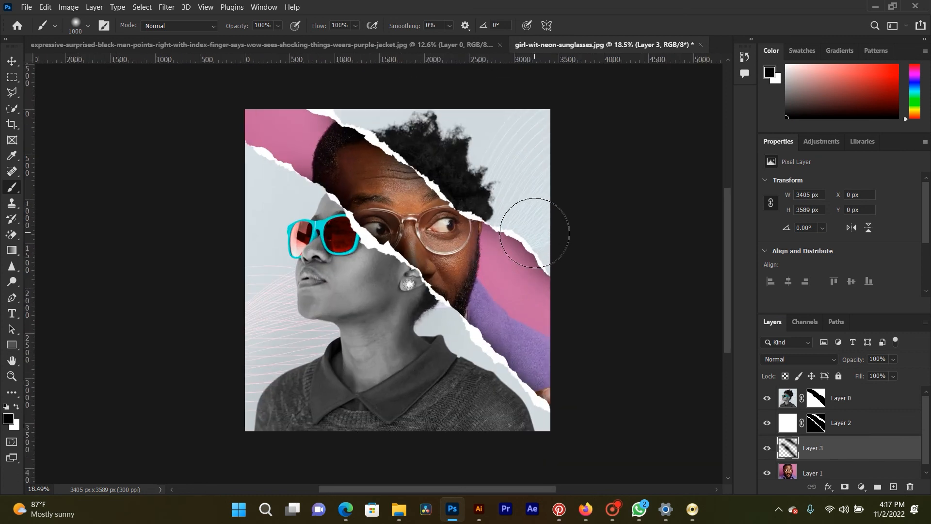